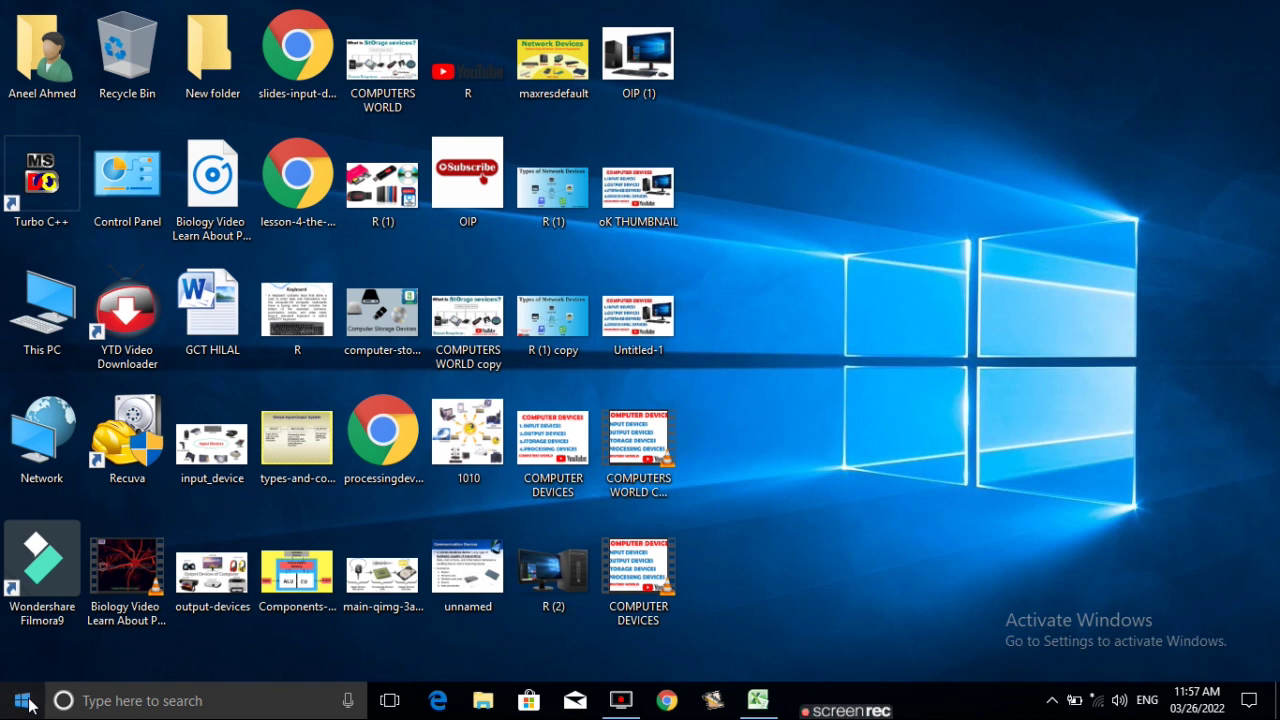
- Launch CorelDRAW 12 with a new blank graphic and set the zoom level to 150%
{"action": "left_click", "coordinate": [23, 701]}
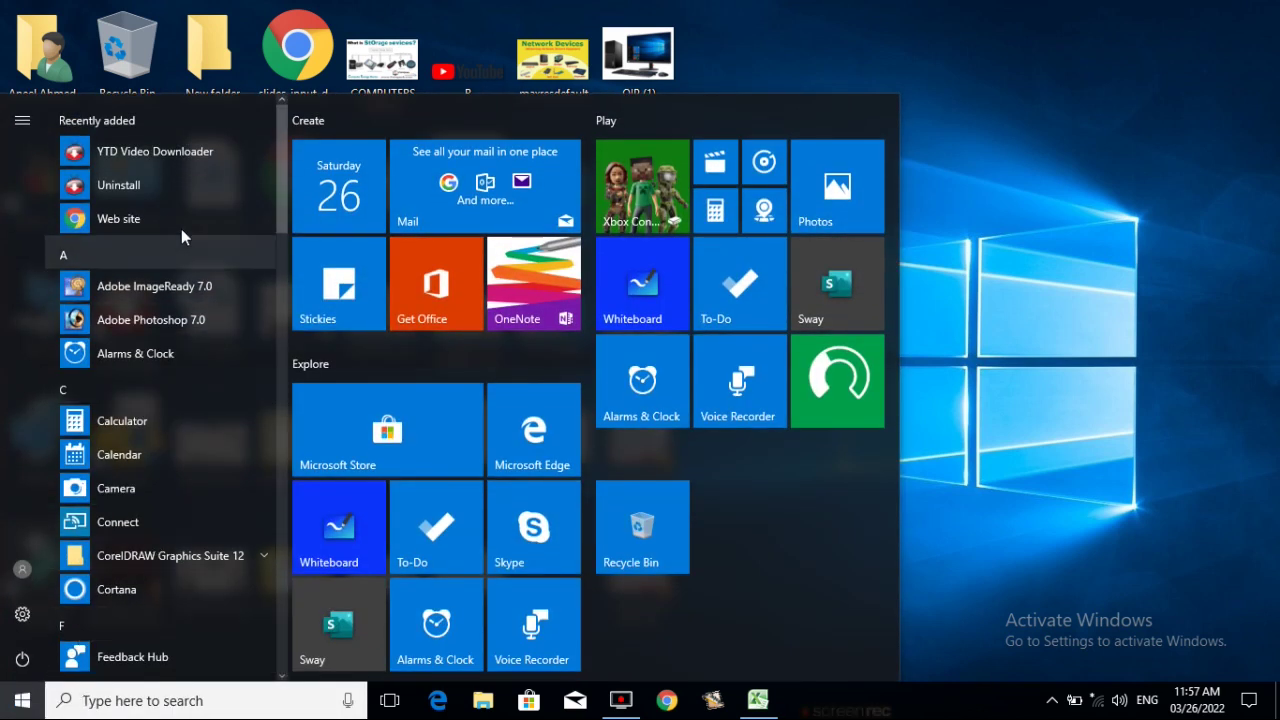
{"action": "left_click_drag", "start_coordinate": [280, 125], "coordinate": [282, 180]}
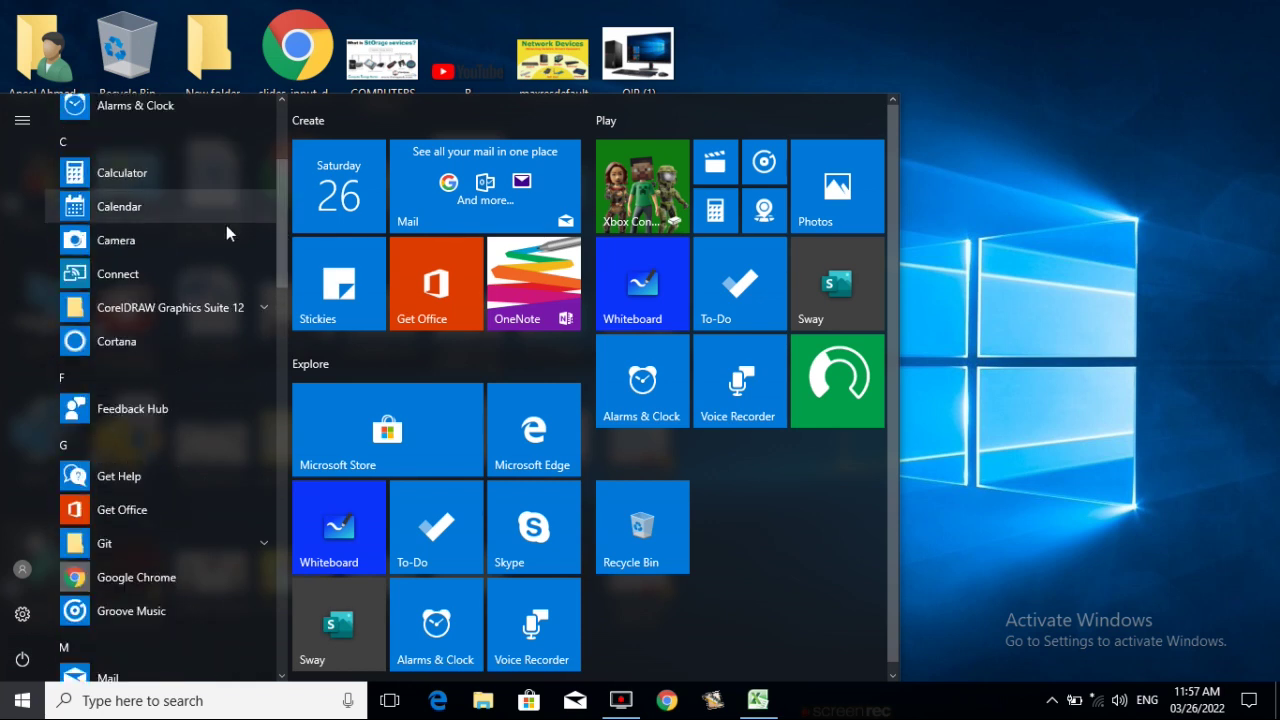
{"action": "left_click", "coordinate": [165, 316]}
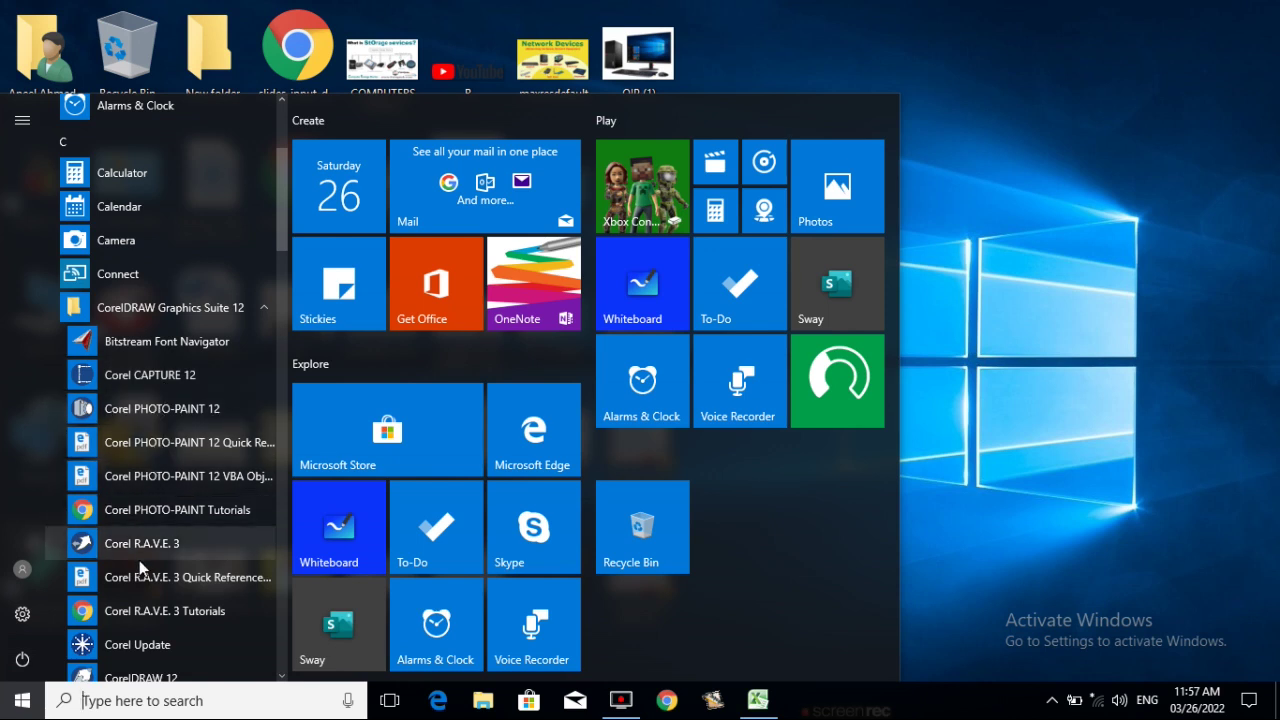
{"action": "left_click", "coordinate": [282, 676]}
{"action": "left_click", "coordinate": [140, 646]}
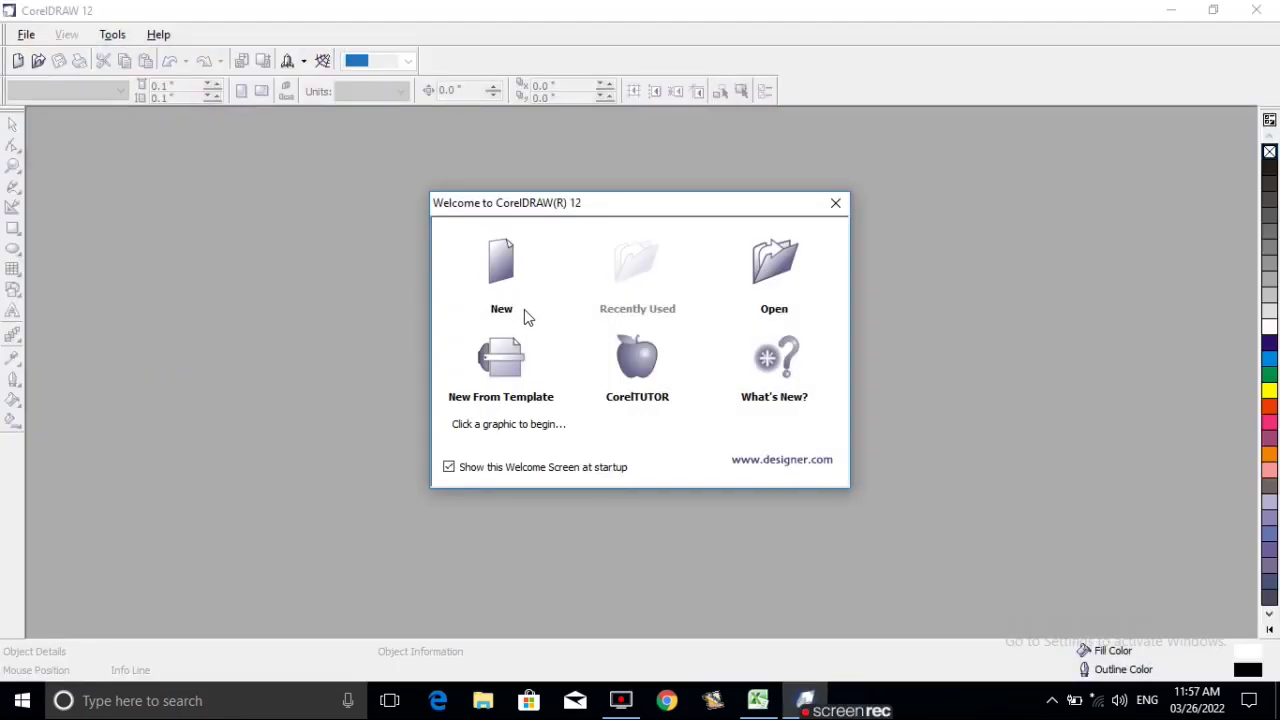
{"action": "left_click", "coordinate": [496, 269]}
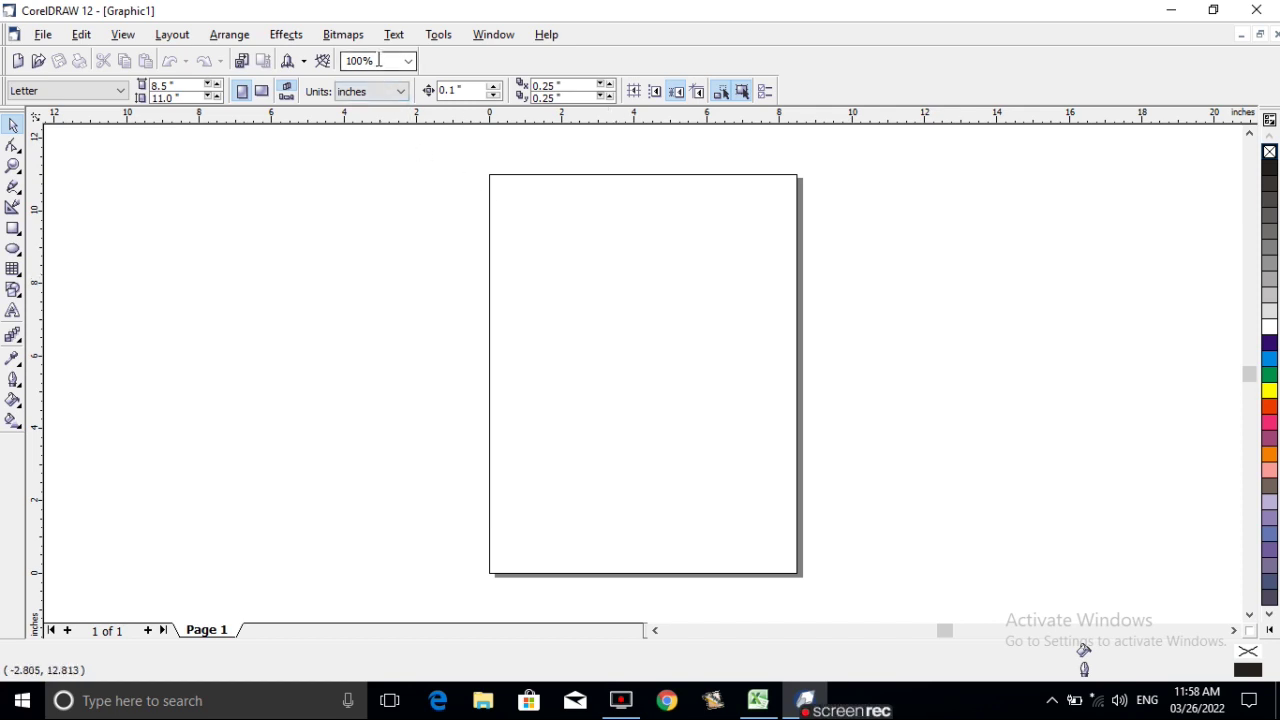
{"action": "left_click", "coordinate": [379, 62]}
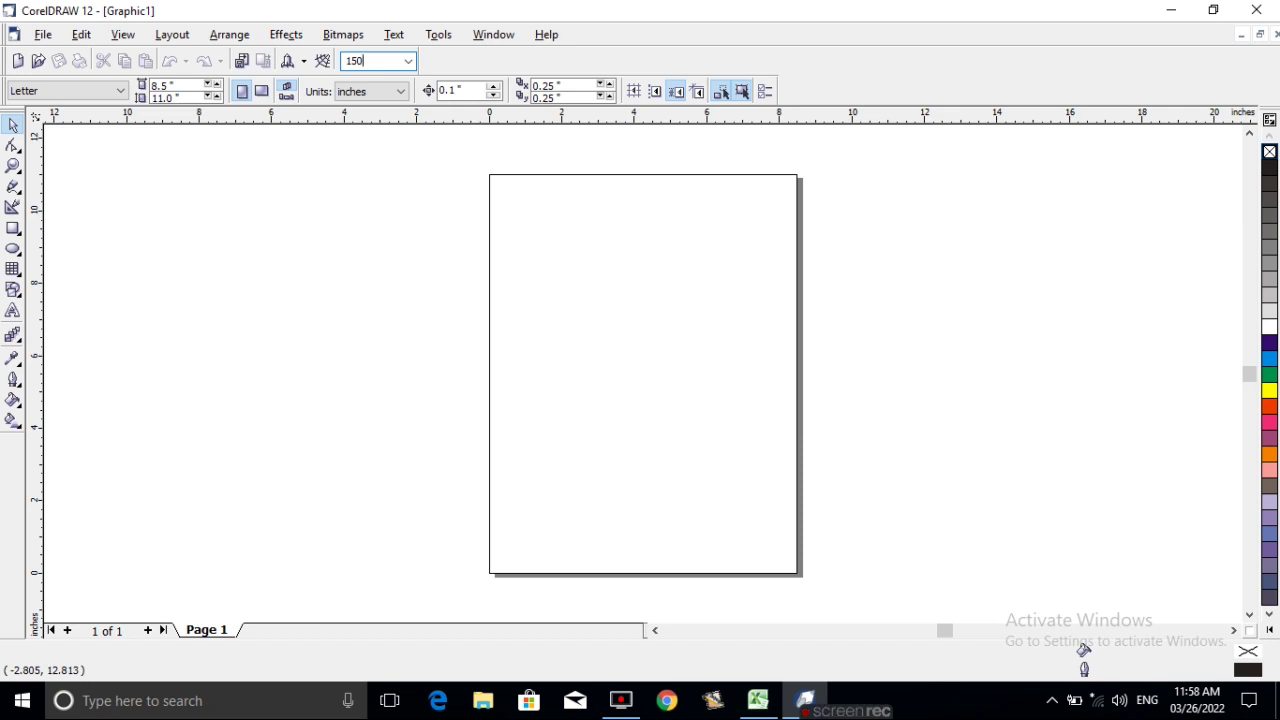
{"action": "key", "text": "Return"}
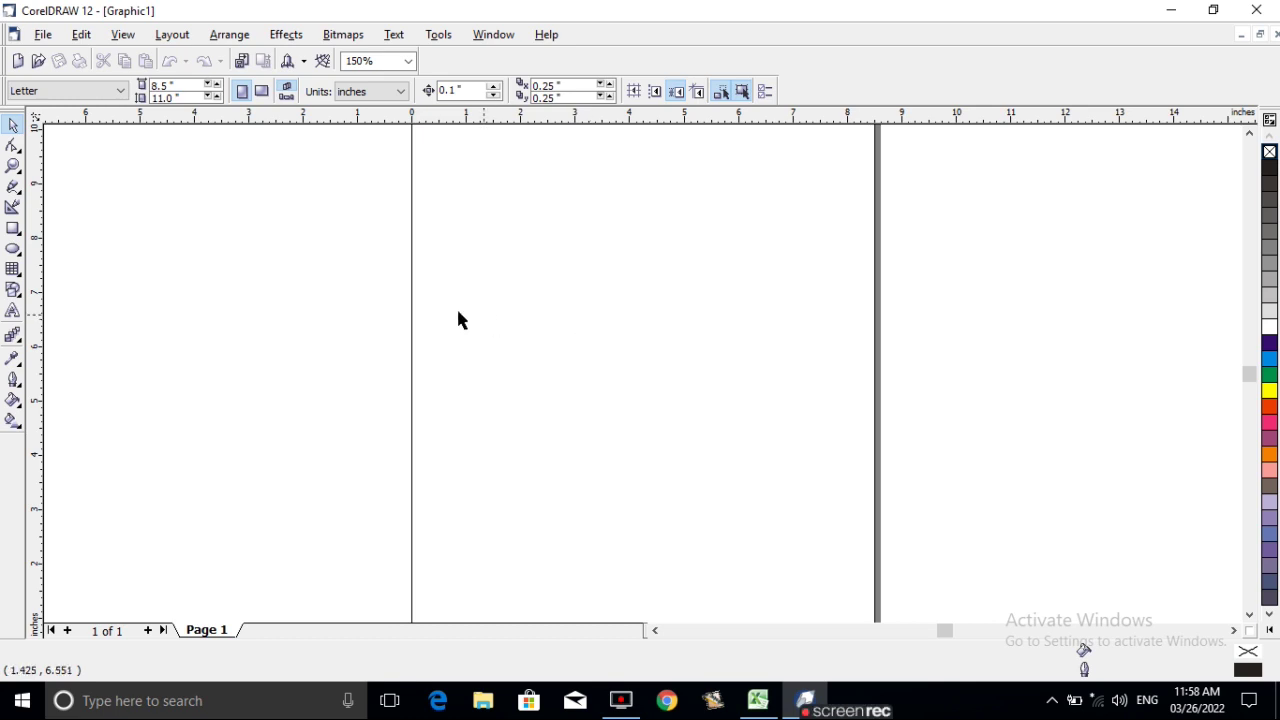
- Draw a rectangle about 5.19 by 2.81 inches on the upper half of the page, filled red with a yellow outline
{"action": "left_click", "coordinate": [13, 229]}
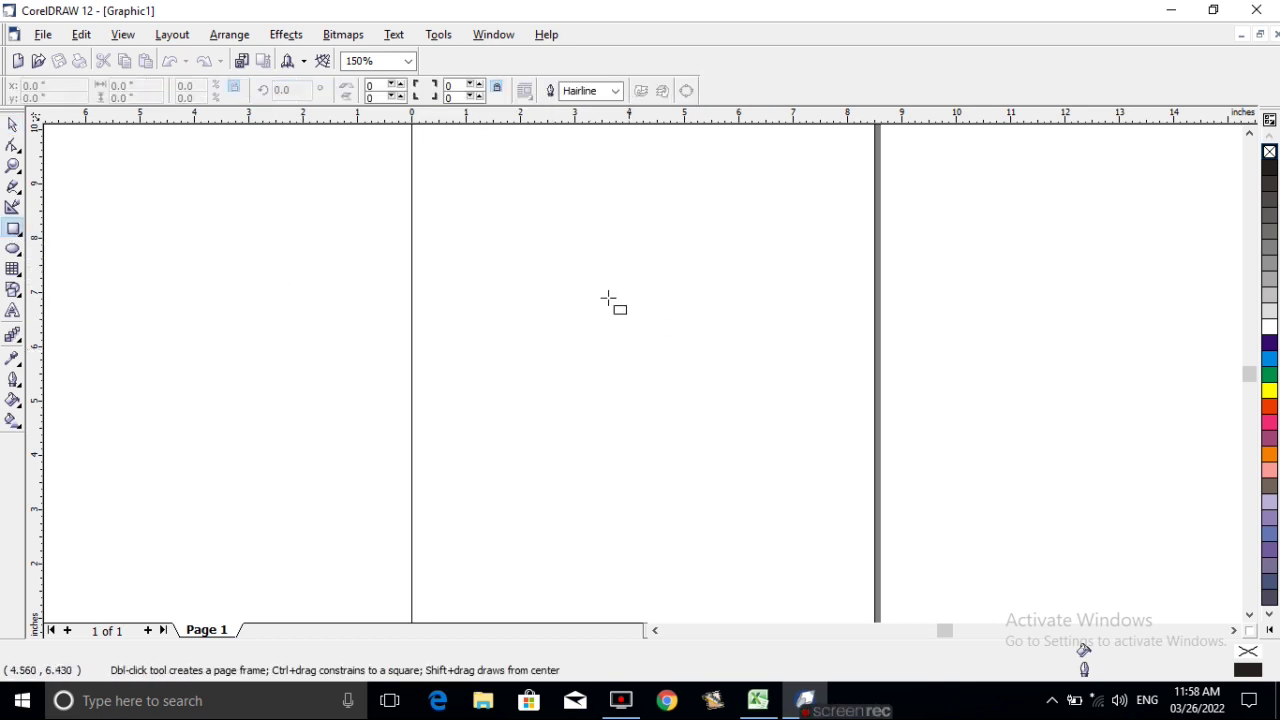
{"action": "left_click_drag", "start_coordinate": [497, 188], "coordinate": [780, 340]}
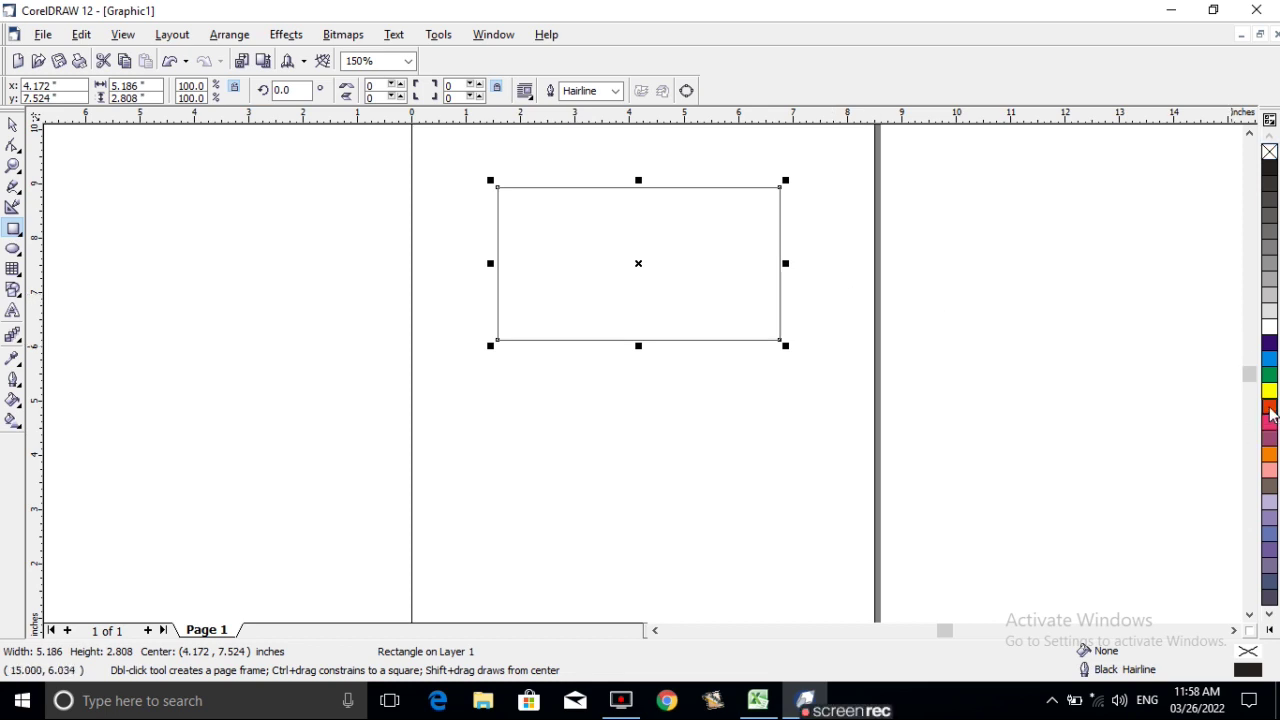
{"action": "left_click", "coordinate": [1269, 408]}
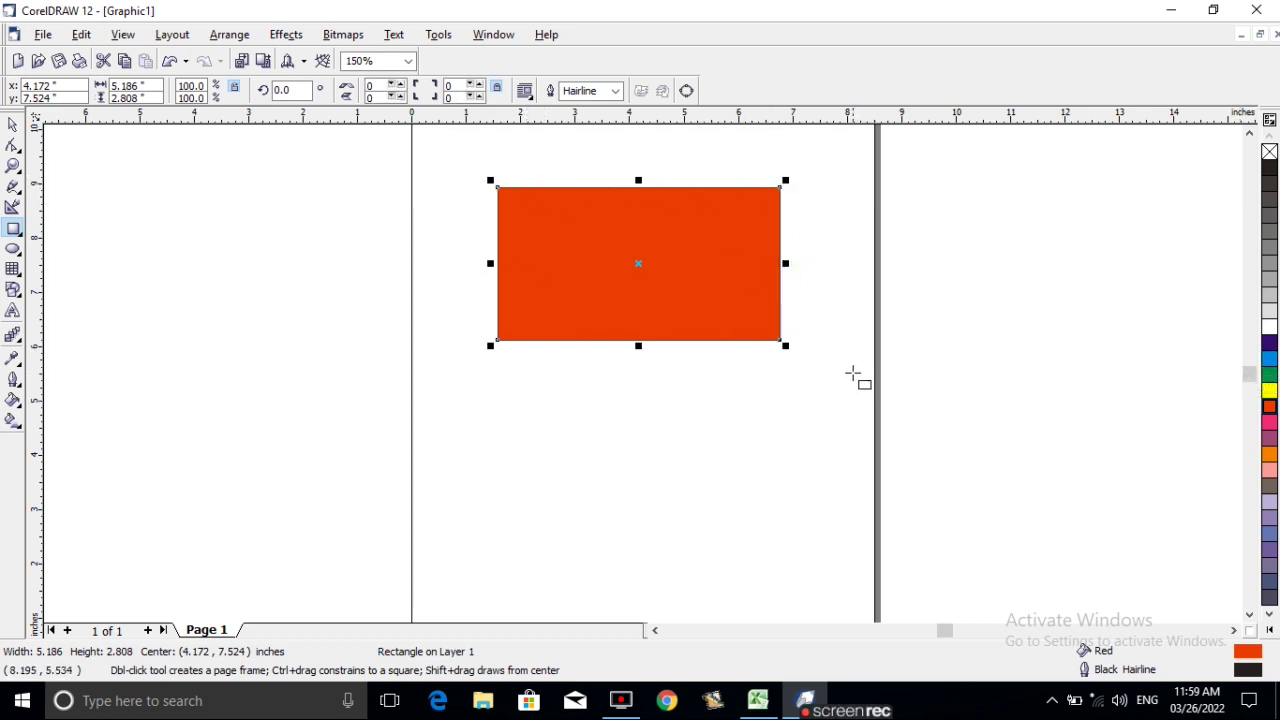
{"action": "right_click", "coordinate": [1270, 391]}
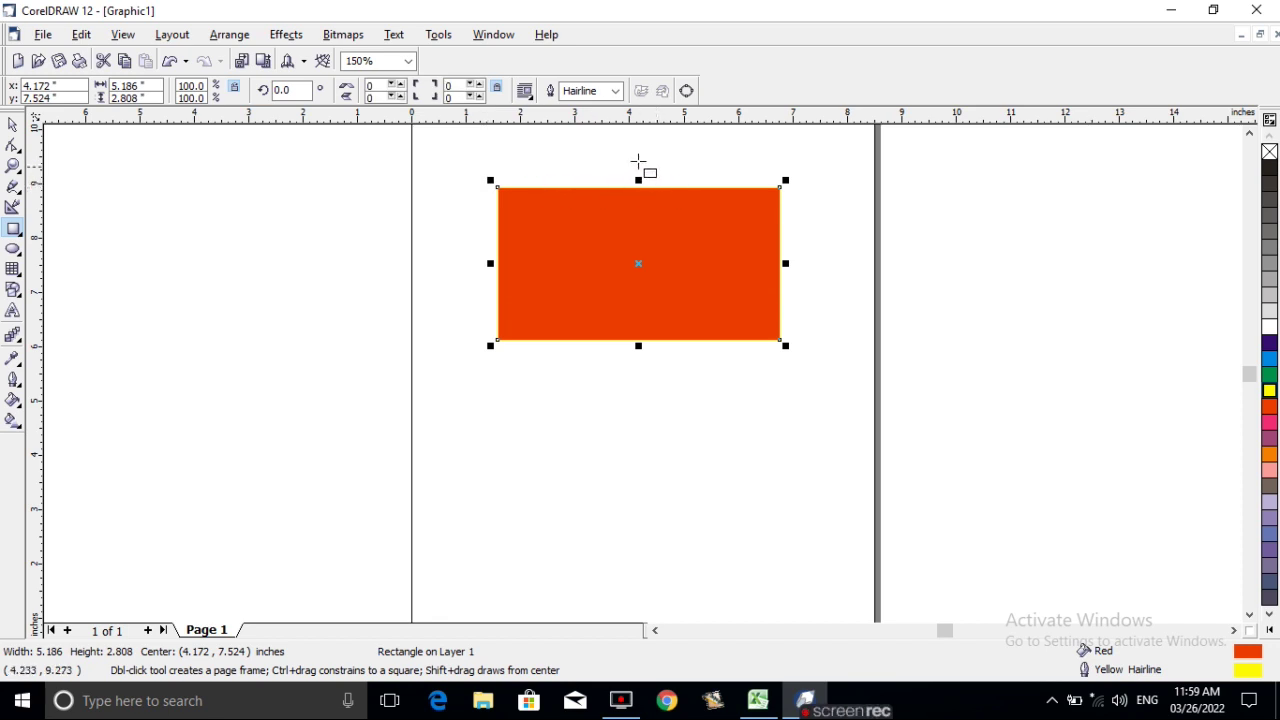
- Move the red rectangle down to the middle of the page and set its outline width to 8 pt
{"action": "left_click_drag", "start_coordinate": [637, 262], "coordinate": [637, 377]}
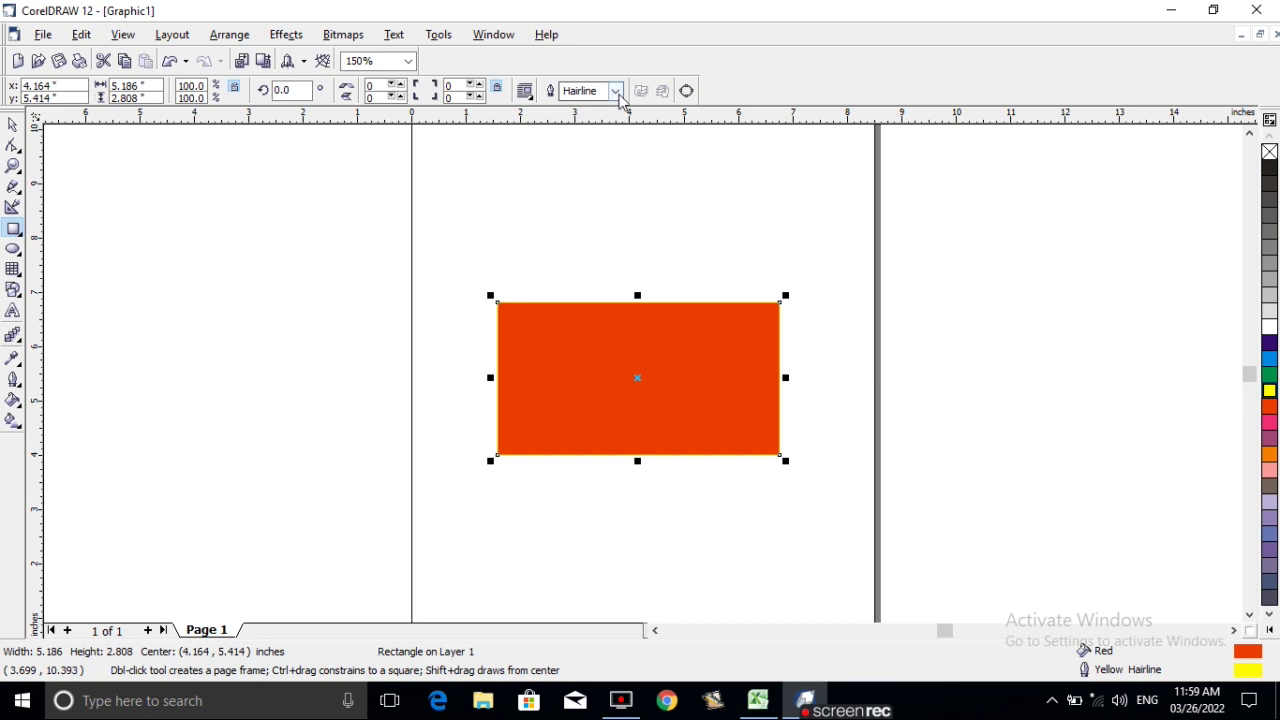
{"action": "left_click", "coordinate": [616, 92]}
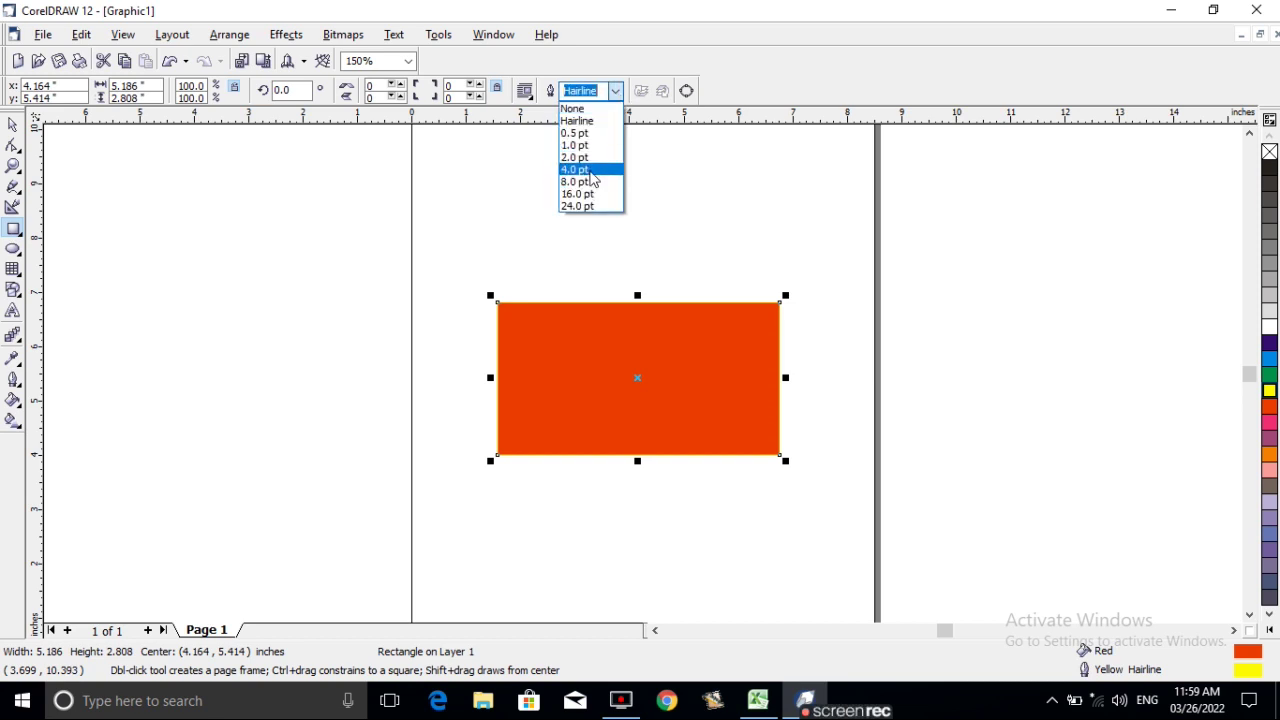
{"action": "left_click", "coordinate": [592, 179]}
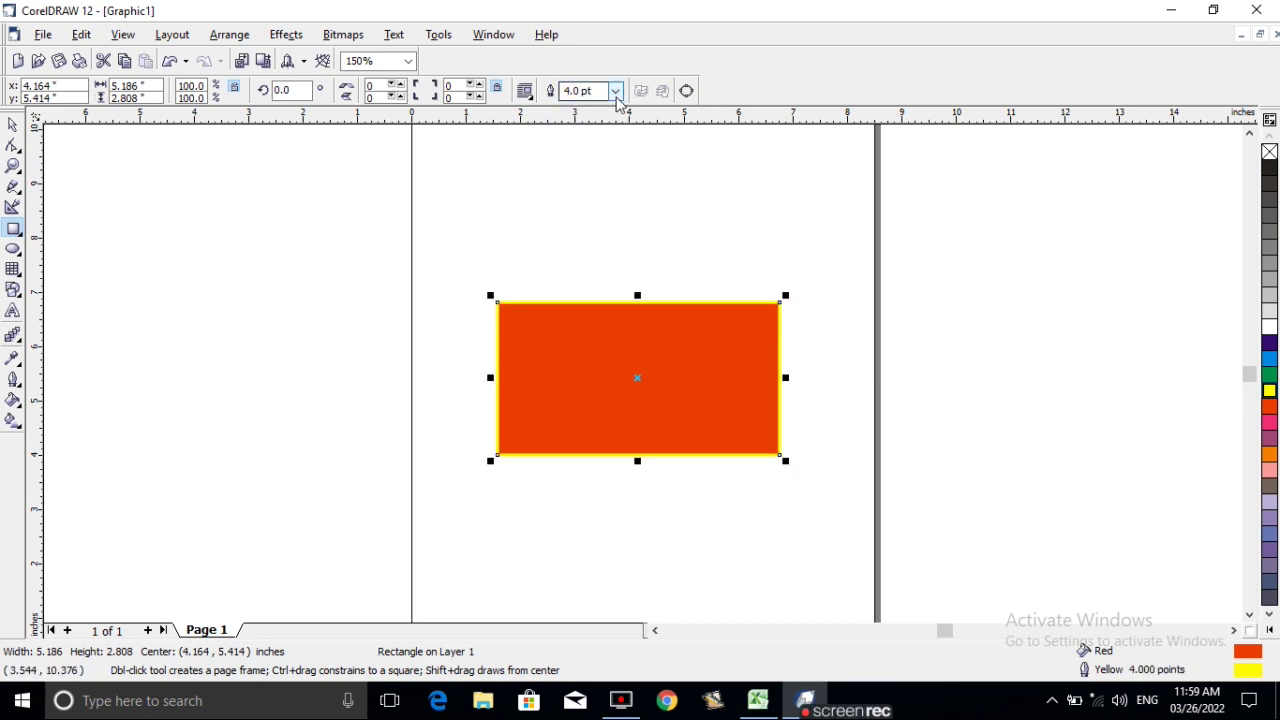
{"action": "left_click", "coordinate": [616, 92]}
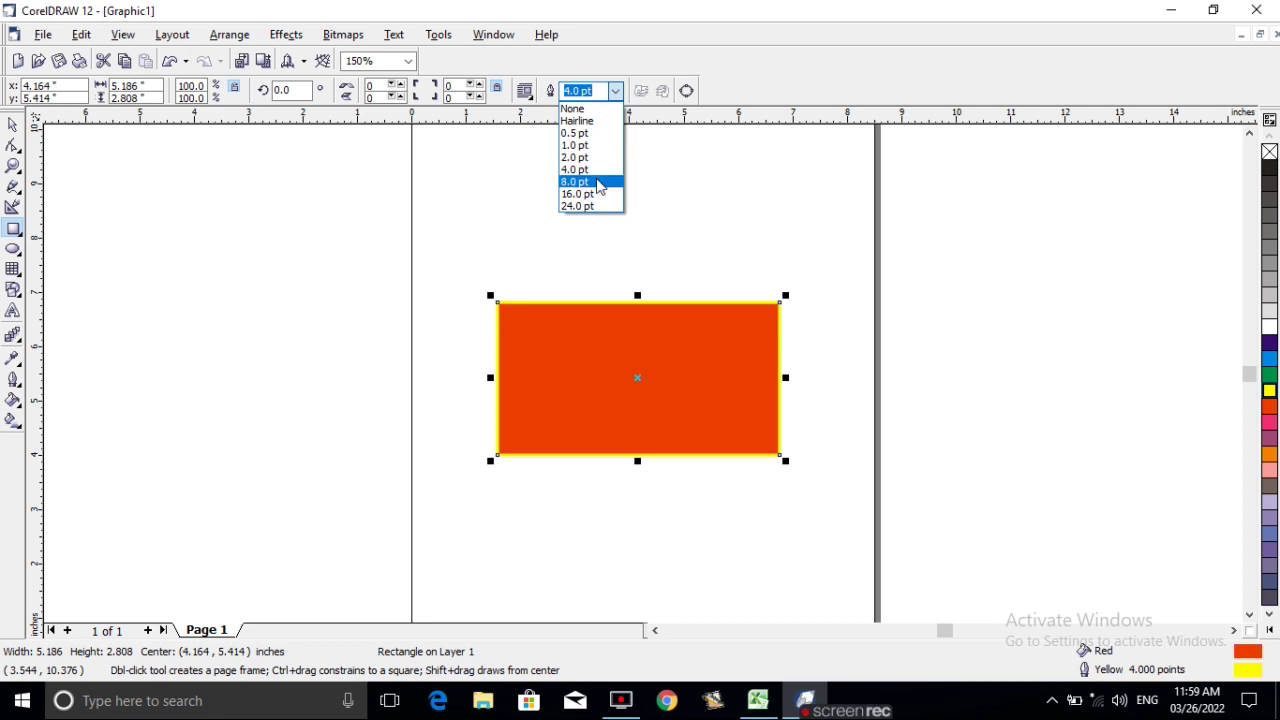
{"action": "left_click", "coordinate": [598, 182]}
- Enlarge the rectangle proportionally to about 5.95 by 3.22 inches and reposition it on the upper half of the page
{"action": "left_click_drag", "start_coordinate": [634, 378], "coordinate": [628, 280]}
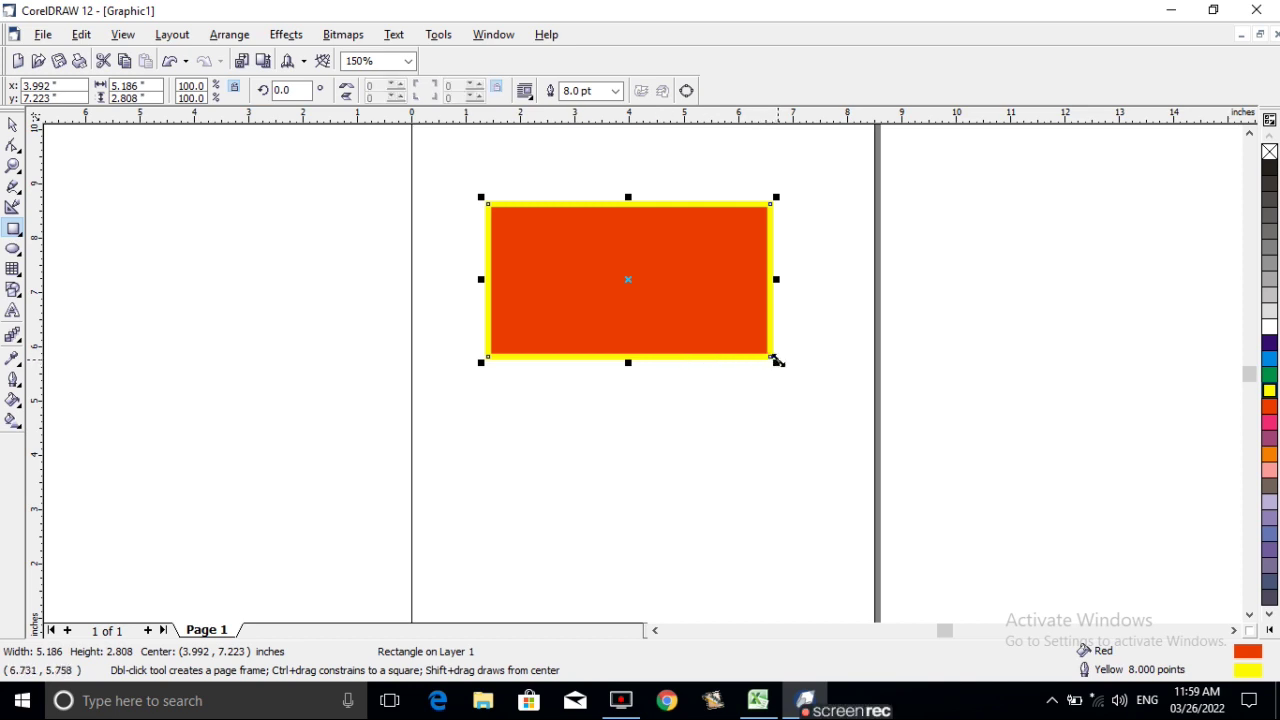
{"action": "left_click_drag", "start_coordinate": [776, 362], "coordinate": [818, 388]}
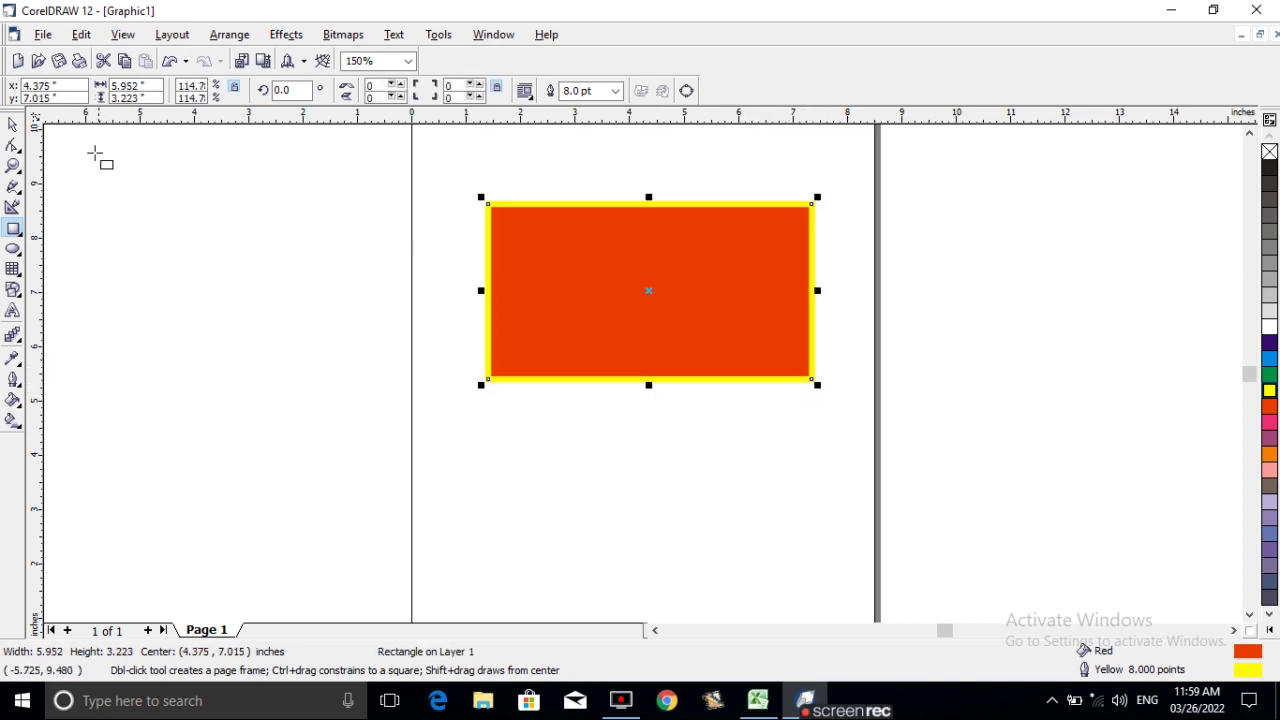
{"action": "left_click", "coordinate": [13, 125]}
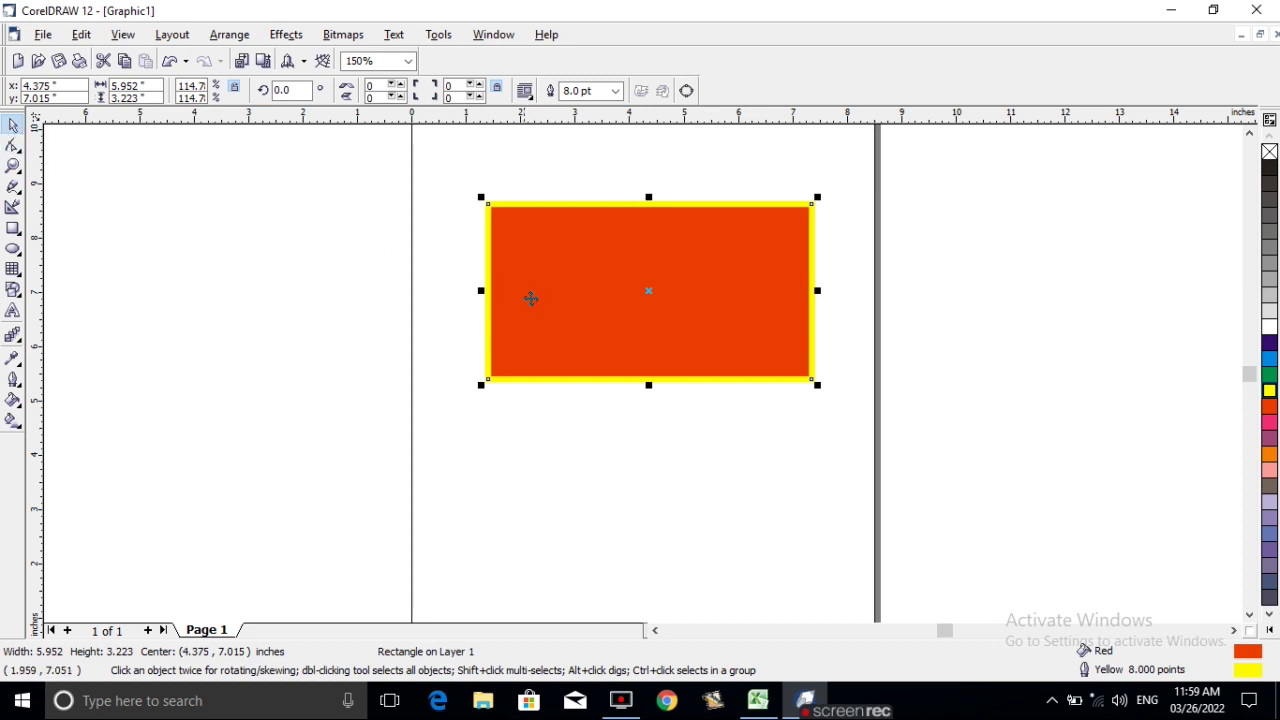
{"action": "mouse_move", "coordinate": [655, 290]}
{"action": "left_mouse_down"}
{"action": "mouse_move", "coordinate": [660, 308]}
{"action": "mouse_move", "coordinate": [623, 371]}
{"action": "mouse_move", "coordinate": [646, 529]}
{"action": "mouse_move", "coordinate": [657, 237]}
{"action": "mouse_move", "coordinate": [500, 266]}
{"action": "mouse_move", "coordinate": [449, 306]}
{"action": "mouse_move", "coordinate": [689, 280]}
{"action": "mouse_move", "coordinate": [663, 272]}
{"action": "left_mouse_up"}
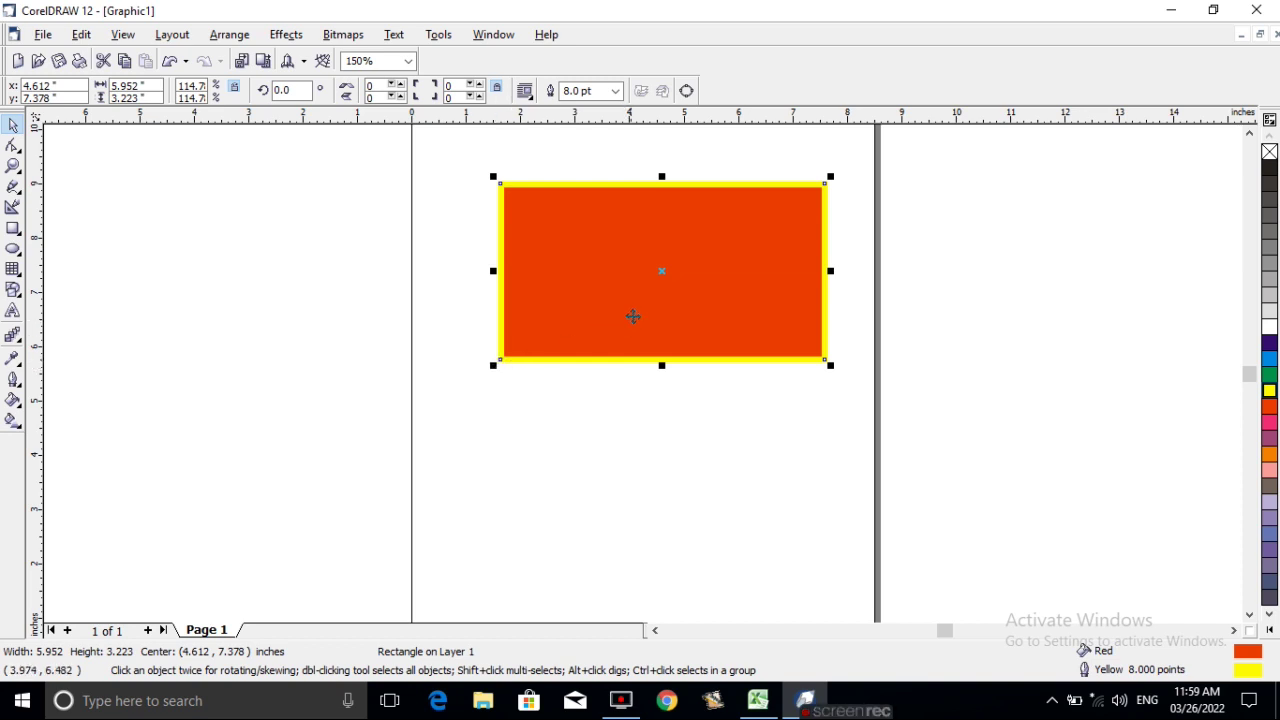
{"action": "left_click_drag", "start_coordinate": [664, 274], "coordinate": [625, 298]}
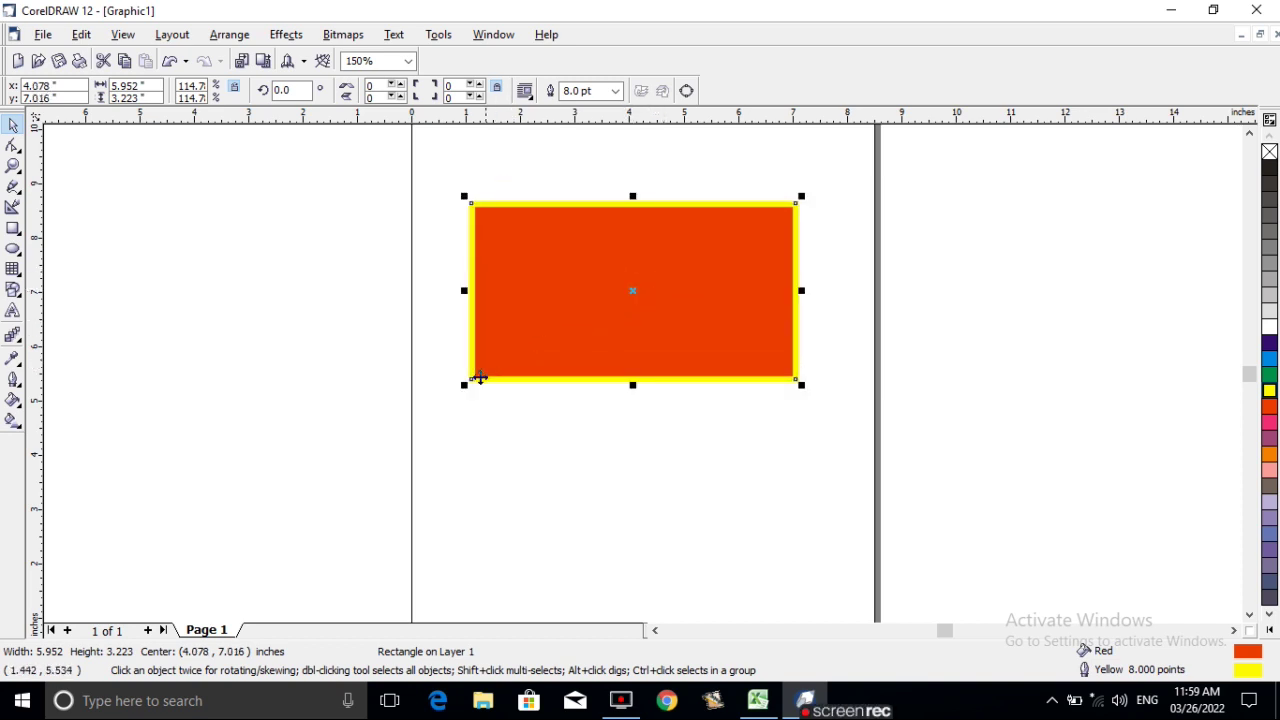
- Stretch the rectangle on all sides to about 7.56 inches wide and 4.70 inches high
{"action": "mouse_move", "coordinate": [465, 385]}
{"action": "left_mouse_down"}
{"action": "mouse_move", "coordinate": [607, 320]}
{"action": "mouse_move", "coordinate": [458, 390]}
{"action": "left_mouse_up"}
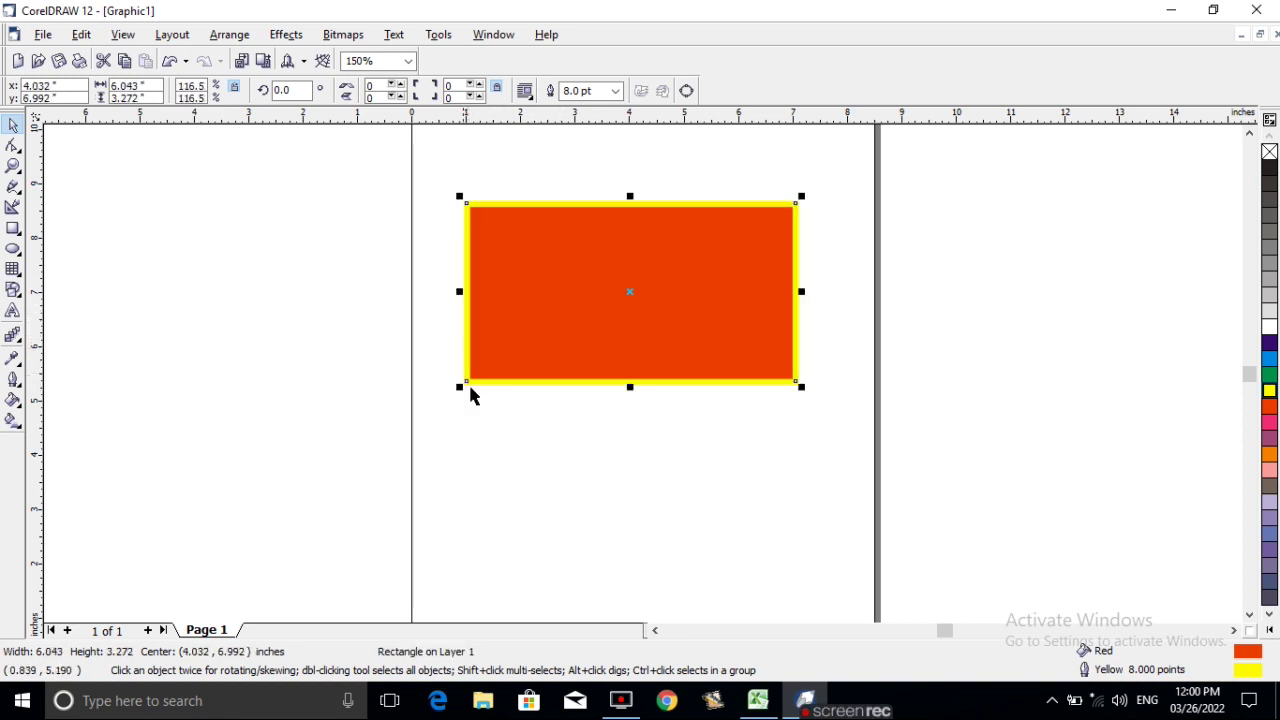
{"action": "left_click_drag", "start_coordinate": [629, 387], "coordinate": [628, 444]}
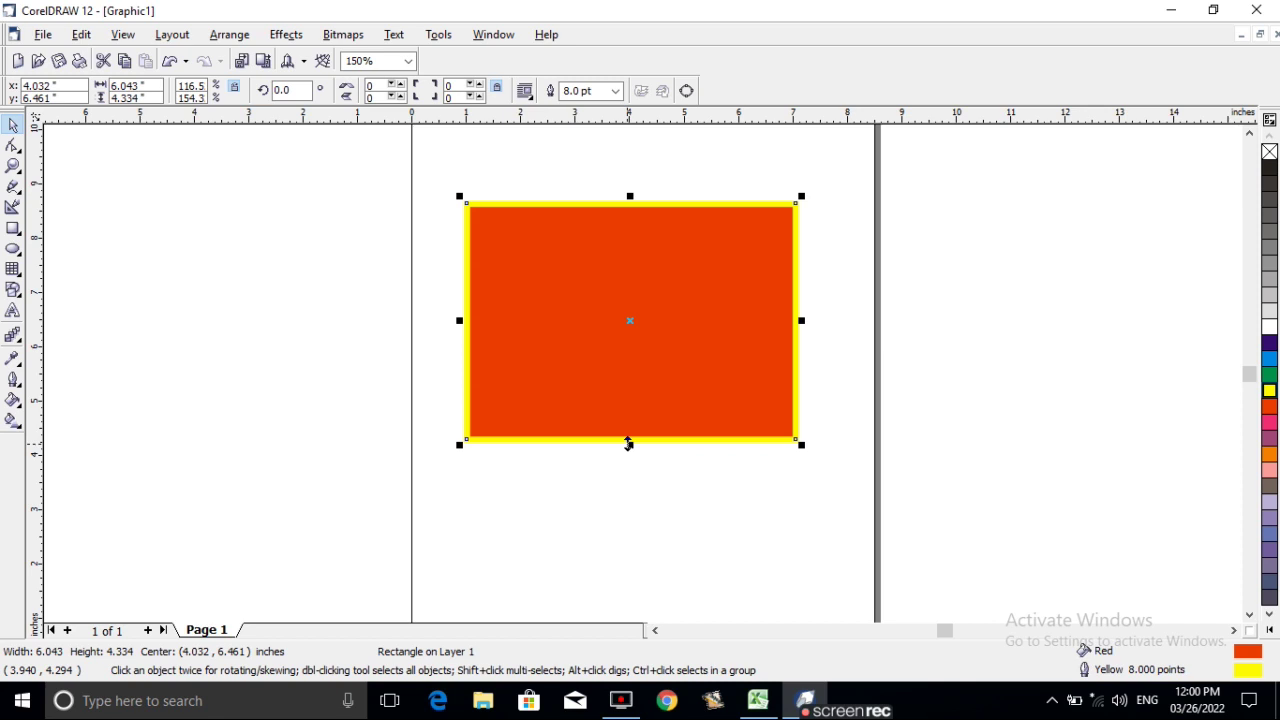
{"action": "left_click_drag", "start_coordinate": [629, 191], "coordinate": [629, 176]}
{"action": "left_click_drag", "start_coordinate": [801, 310], "coordinate": [851, 310]}
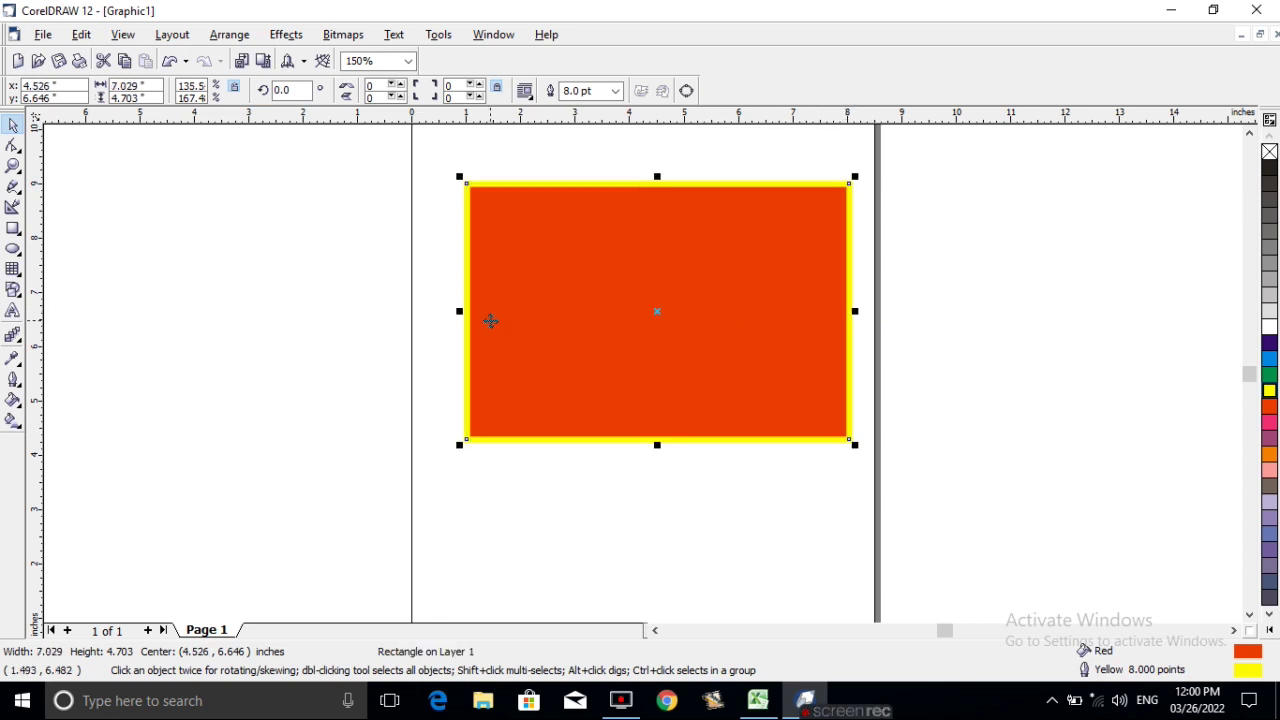
{"action": "left_click_drag", "start_coordinate": [462, 312], "coordinate": [431, 311]}
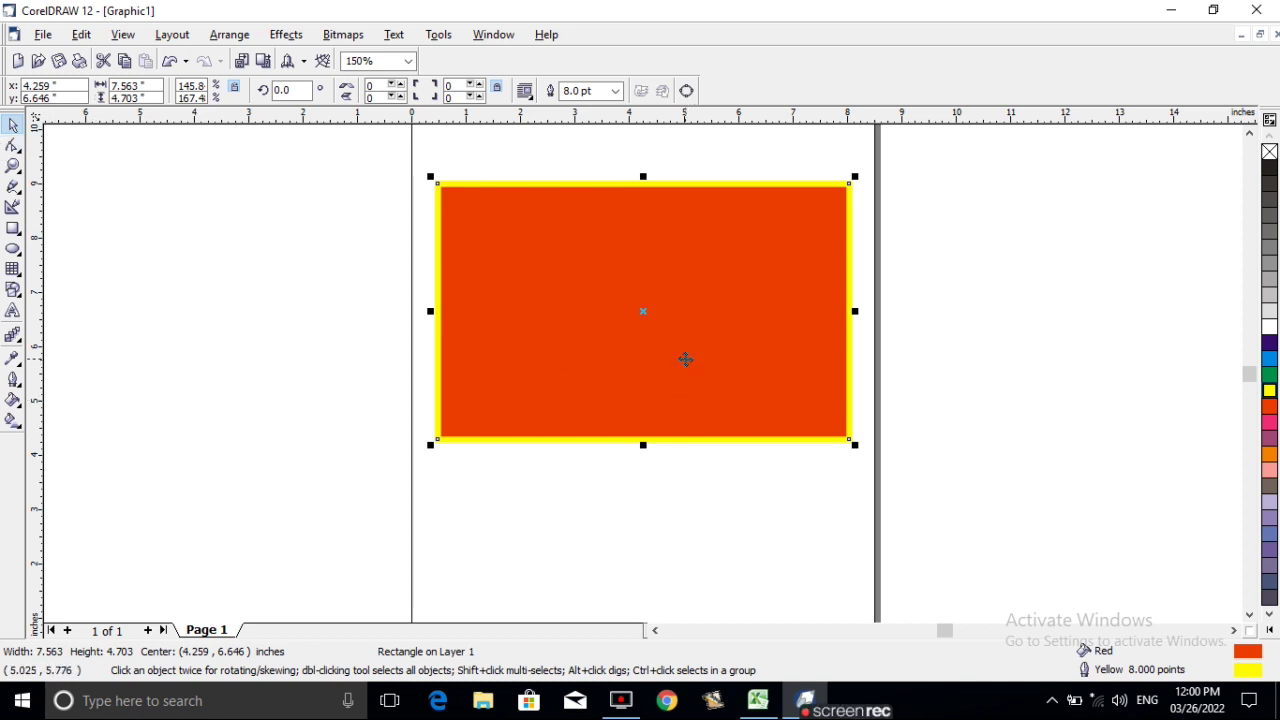
- Rotate the red rectangle about its centre to about 180 degrees
{"action": "left_click", "coordinate": [708, 521]}
{"action": "left_click", "coordinate": [638, 322]}
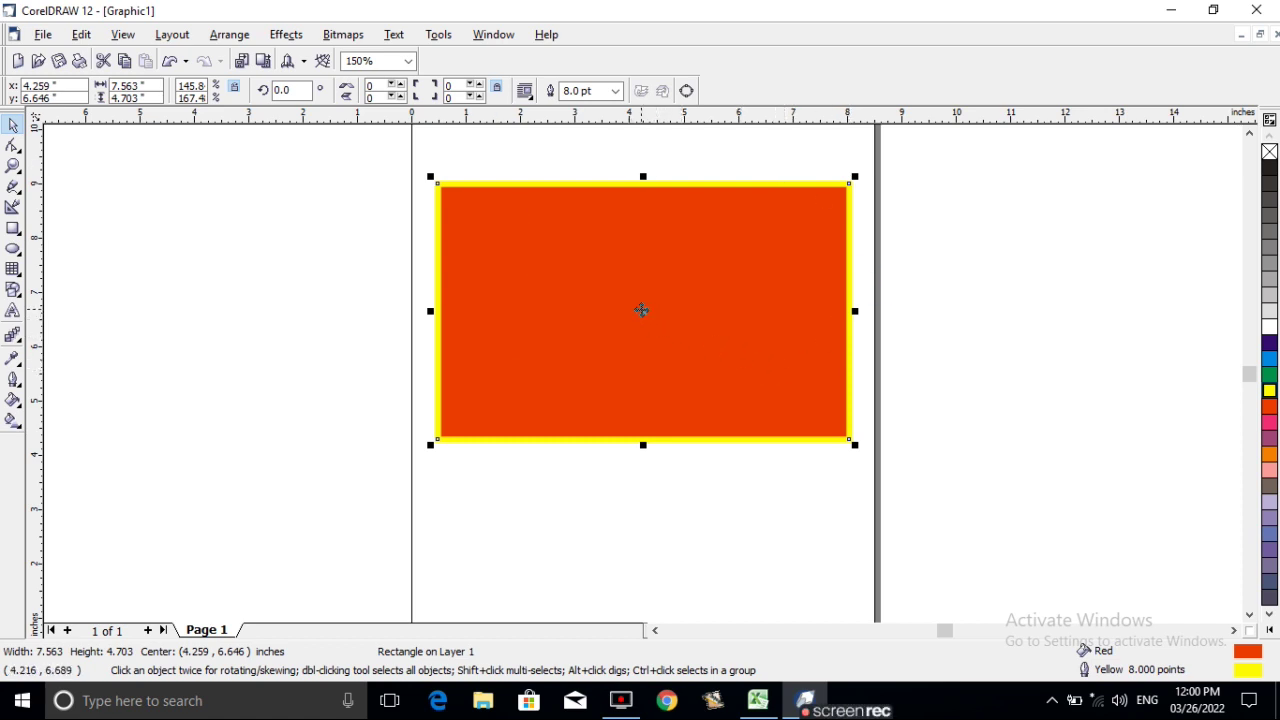
{"action": "left_click", "coordinate": [642, 310]}
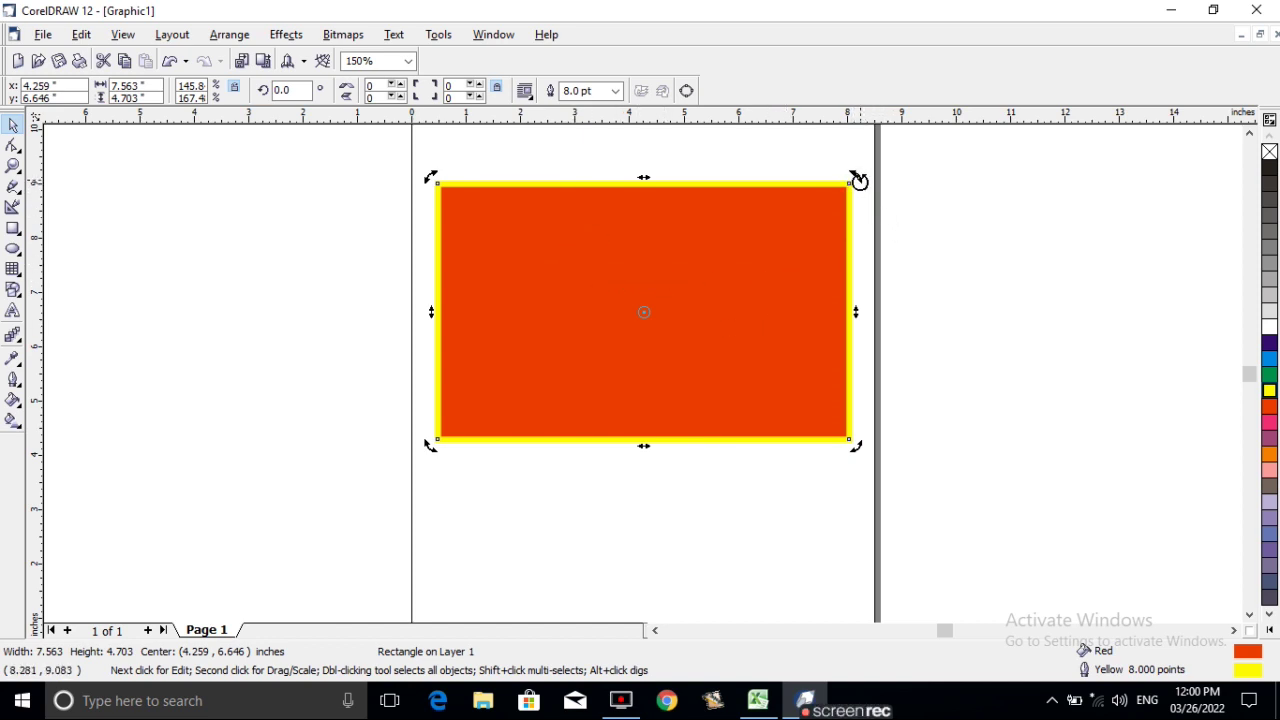
{"action": "left_click_drag", "start_coordinate": [860, 181], "coordinate": [868, 311]}
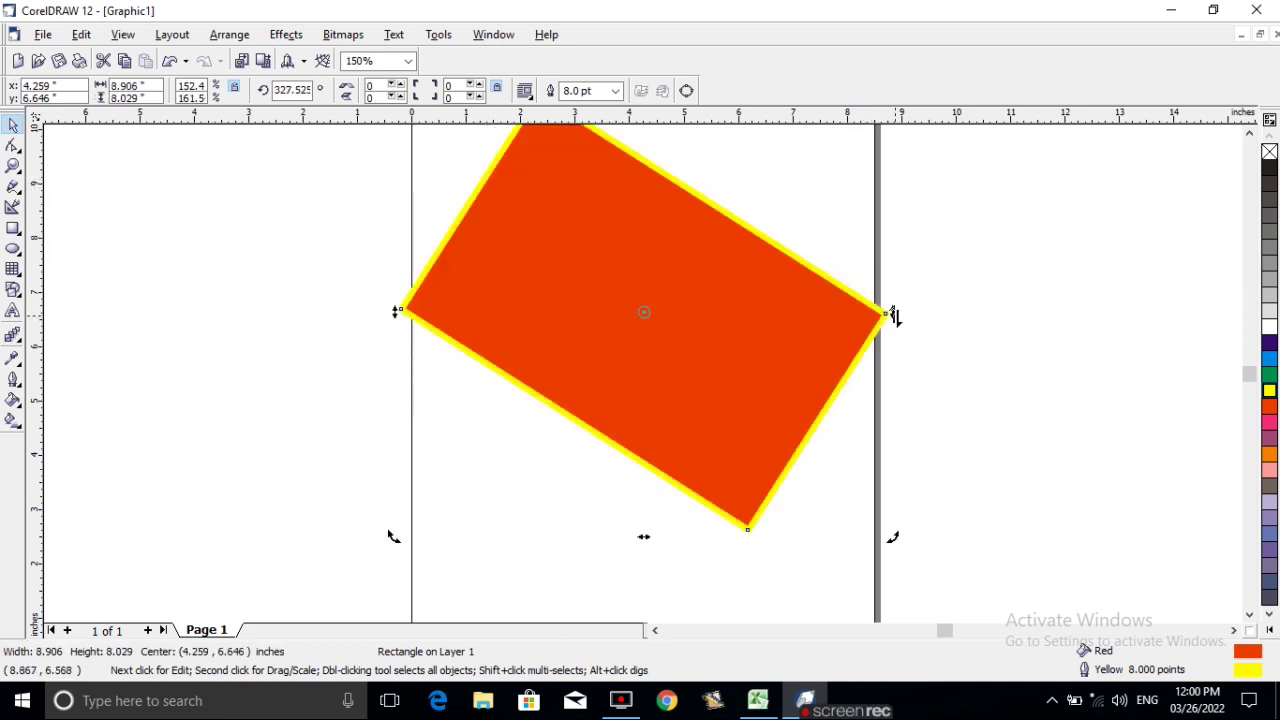
{"action": "left_click_drag", "start_coordinate": [878, 313], "coordinate": [526, 391]}
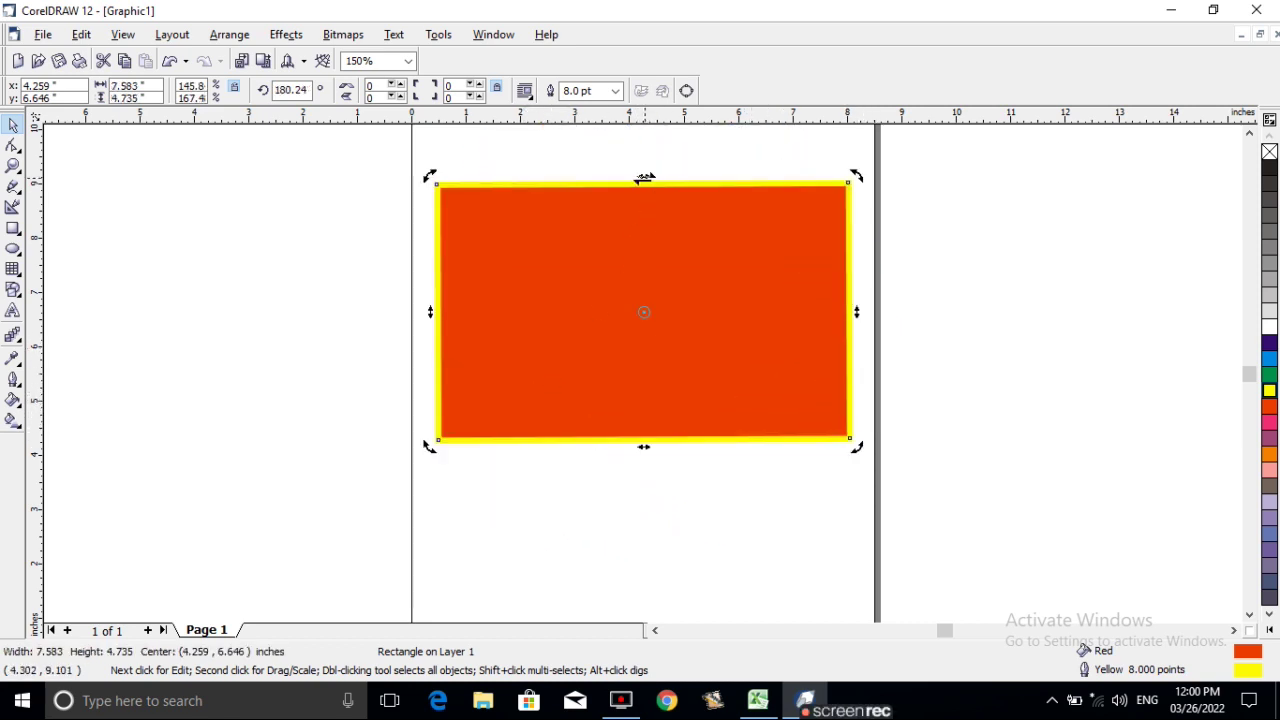
- Skew the rectangle horizontally into a parallelogram about 9.68 inches wide and shift it down the page
{"action": "left_click_drag", "start_coordinate": [644, 176], "coordinate": [600, 183]}
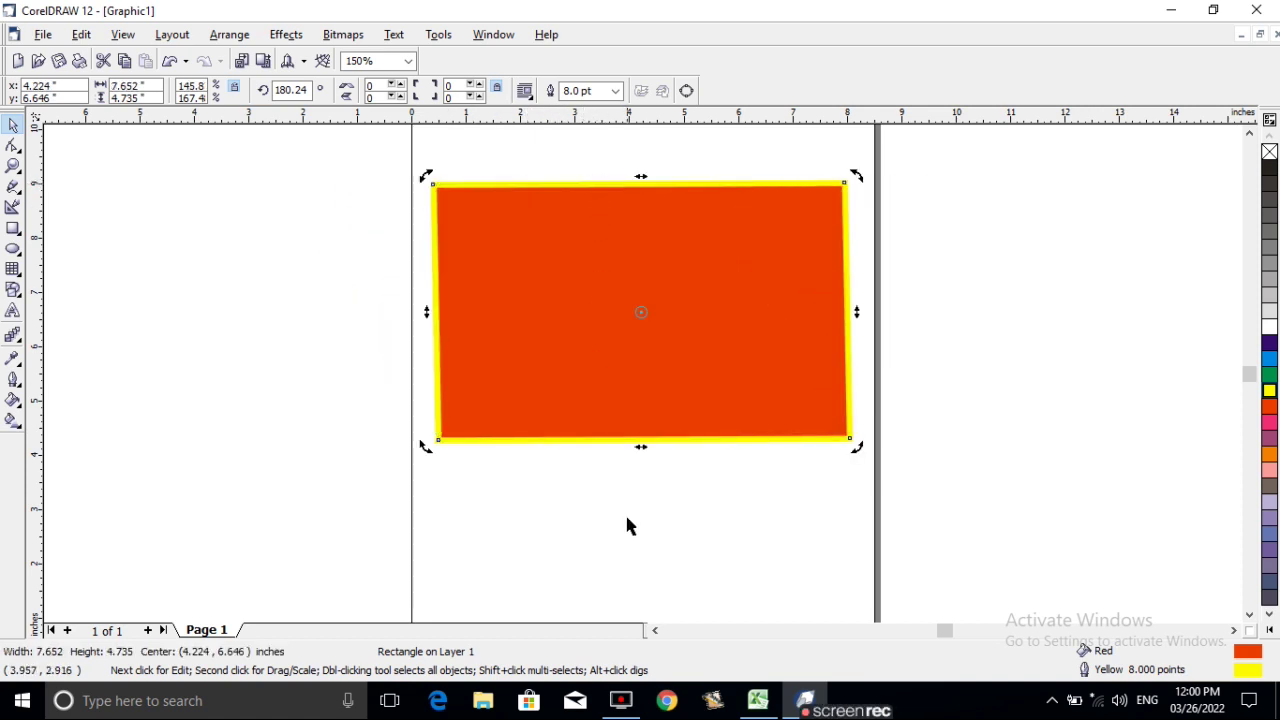
{"action": "left_click_drag", "start_coordinate": [643, 443], "coordinate": [712, 447]}
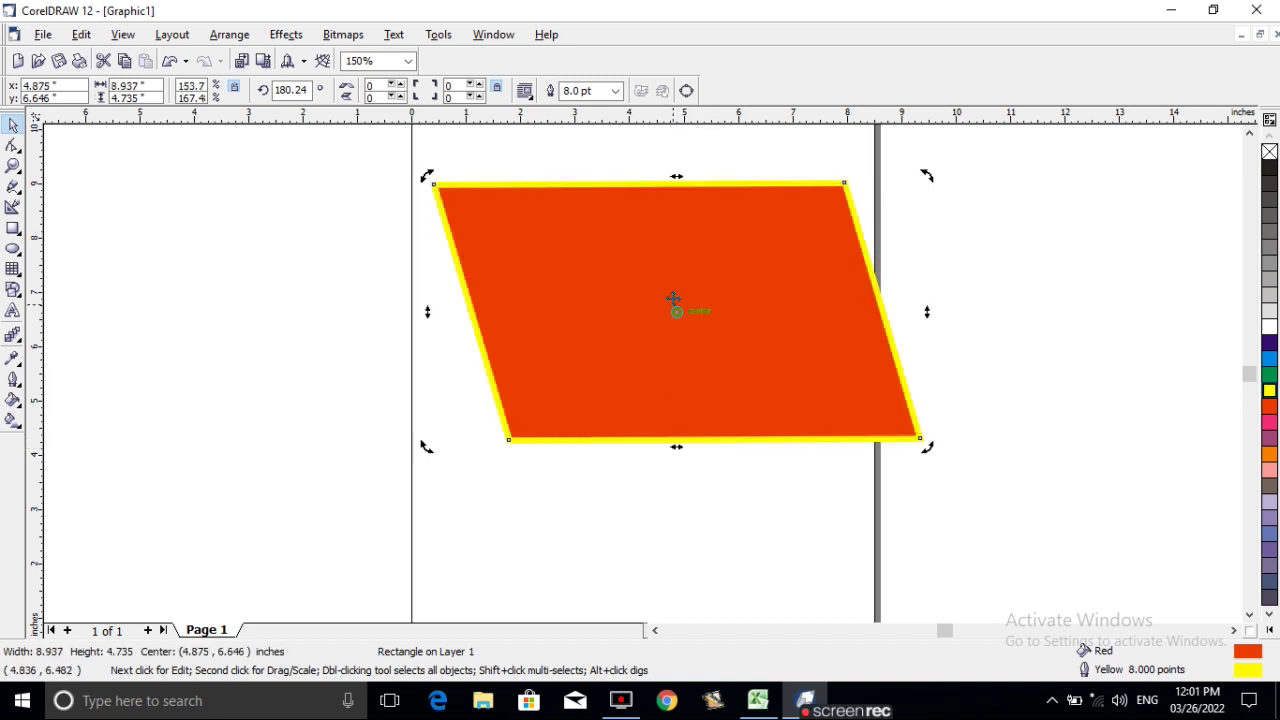
{"action": "left_click_drag", "start_coordinate": [677, 183], "coordinate": [611, 184]}
{"action": "left_click_drag", "start_coordinate": [697, 271], "coordinate": [669, 309]}
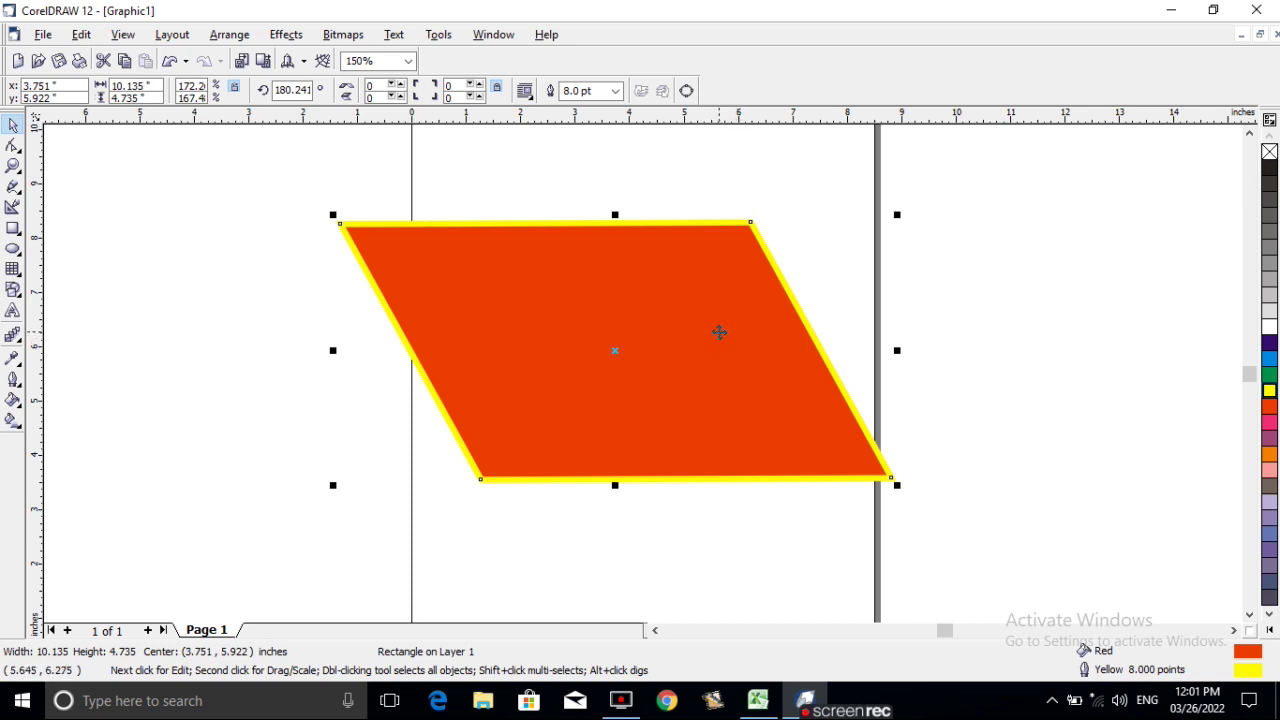
{"action": "left_click", "coordinate": [642, 463]}
{"action": "left_click_drag", "start_coordinate": [611, 489], "coordinate": [668, 489]}
{"action": "left_click_drag", "start_coordinate": [642, 215], "coordinate": [722, 213]}
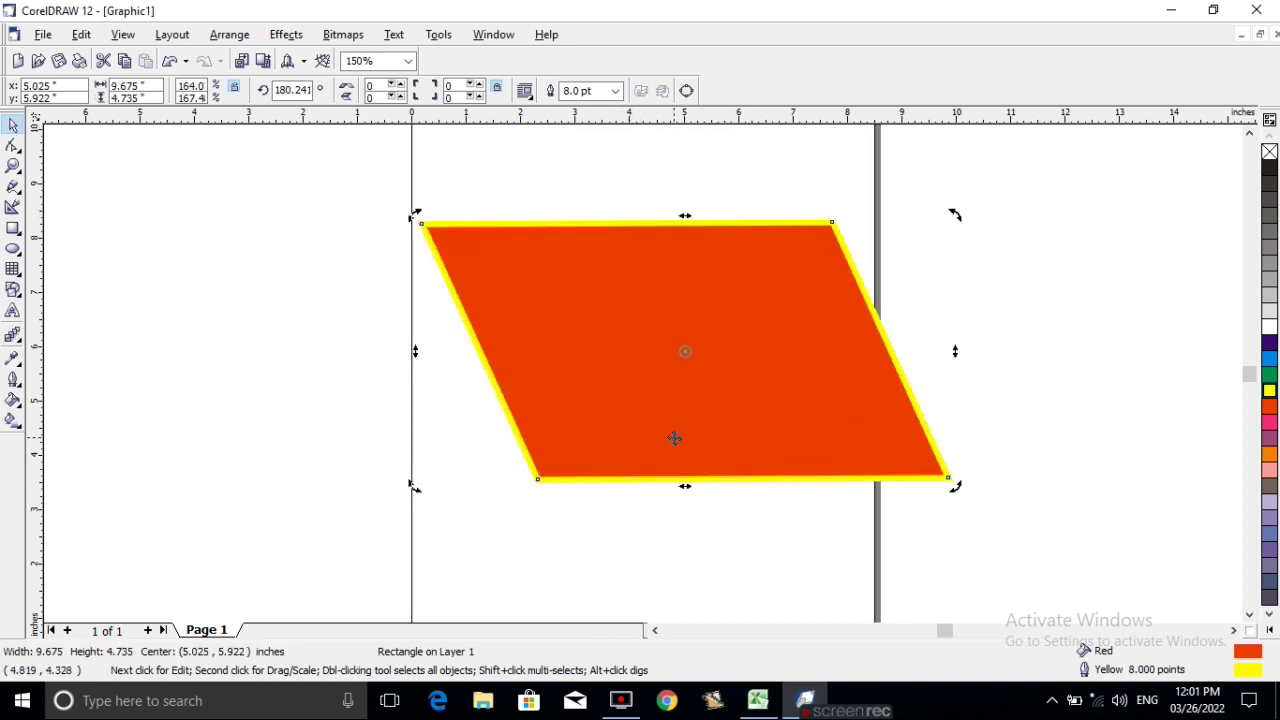
- Scale the parallelogram down to about 6.09 by 2.98 inches and move it to the upper part of the page
{"action": "left_click", "coordinate": [740, 343]}
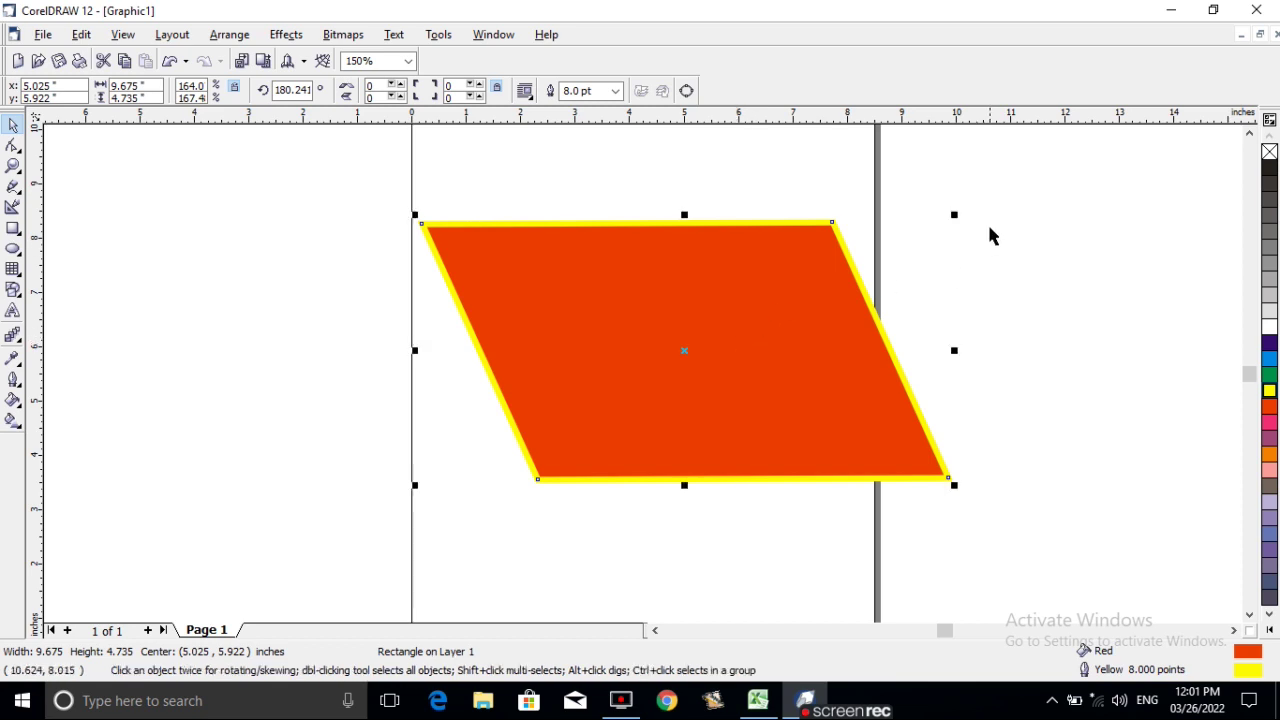
{"action": "left_click_drag", "start_coordinate": [954, 215], "coordinate": [757, 312]}
{"action": "left_click_drag", "start_coordinate": [548, 372], "coordinate": [606, 280]}
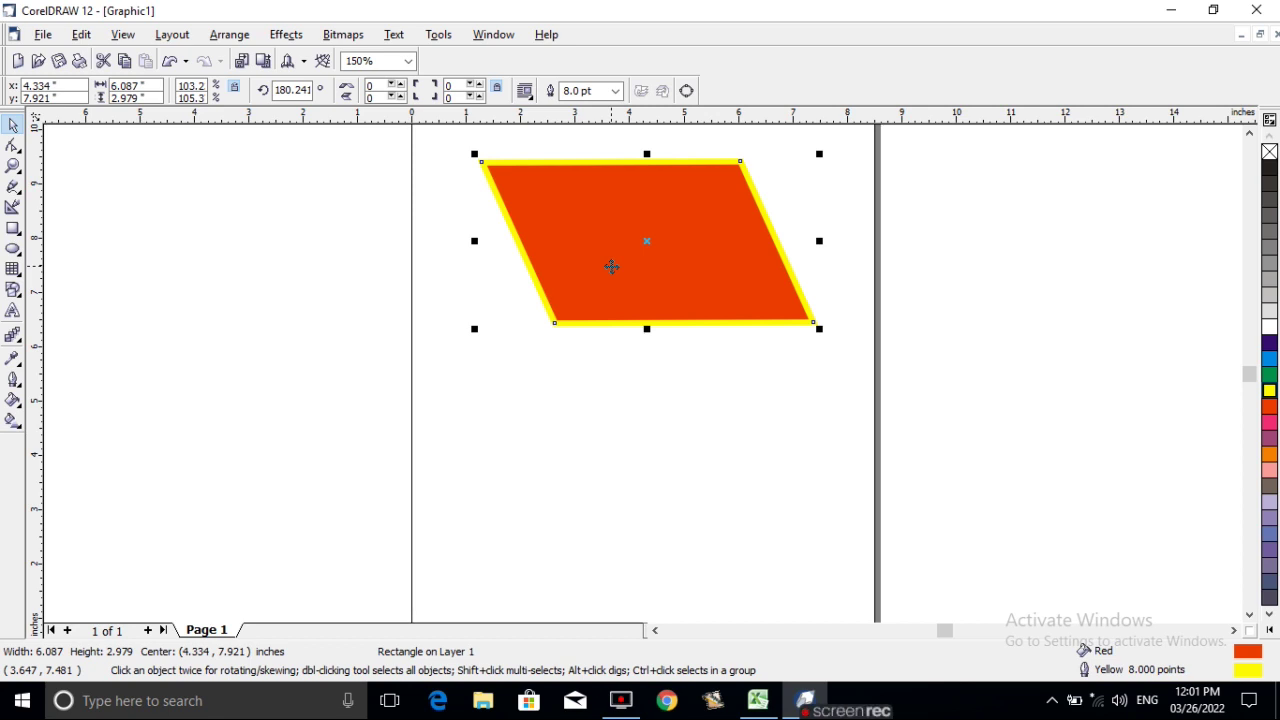
- Duplicate the parallelogram and place the copy directly below the original
{"action": "key", "text": "ctrl+d"}
{"action": "left_click_drag", "start_coordinate": [626, 197], "coordinate": [608, 421]}
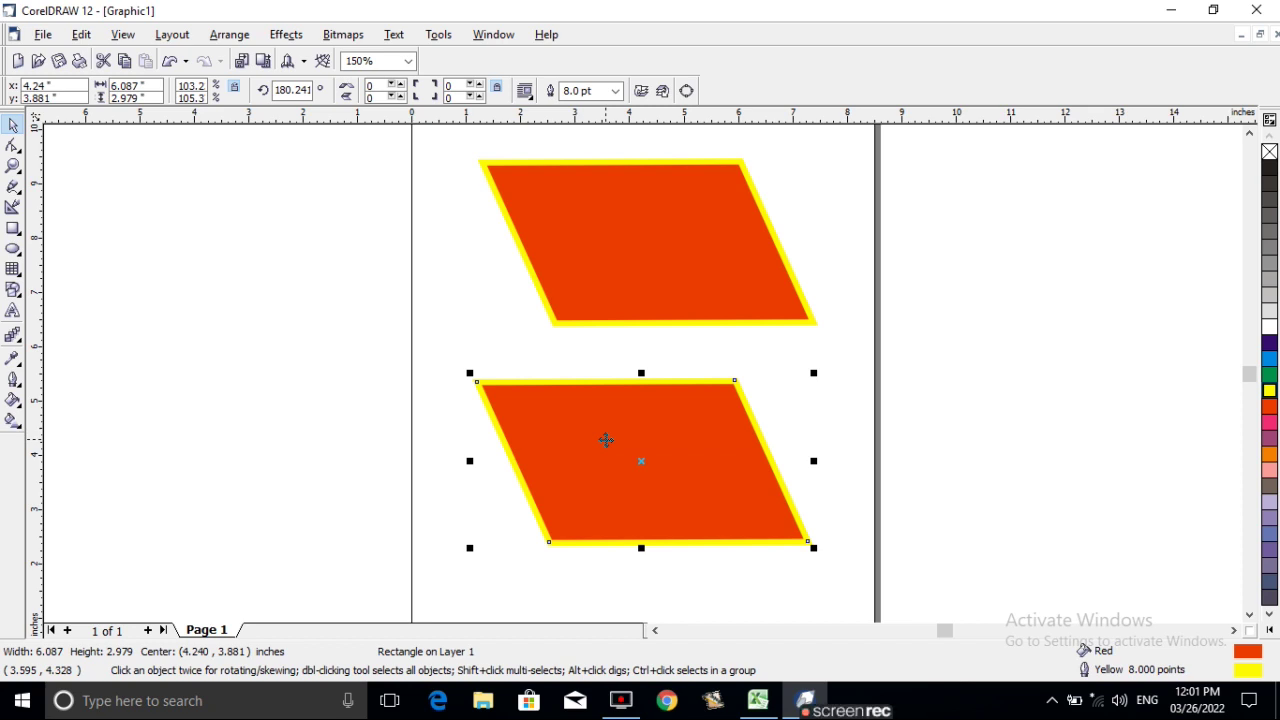
{"action": "left_click", "coordinate": [668, 283]}
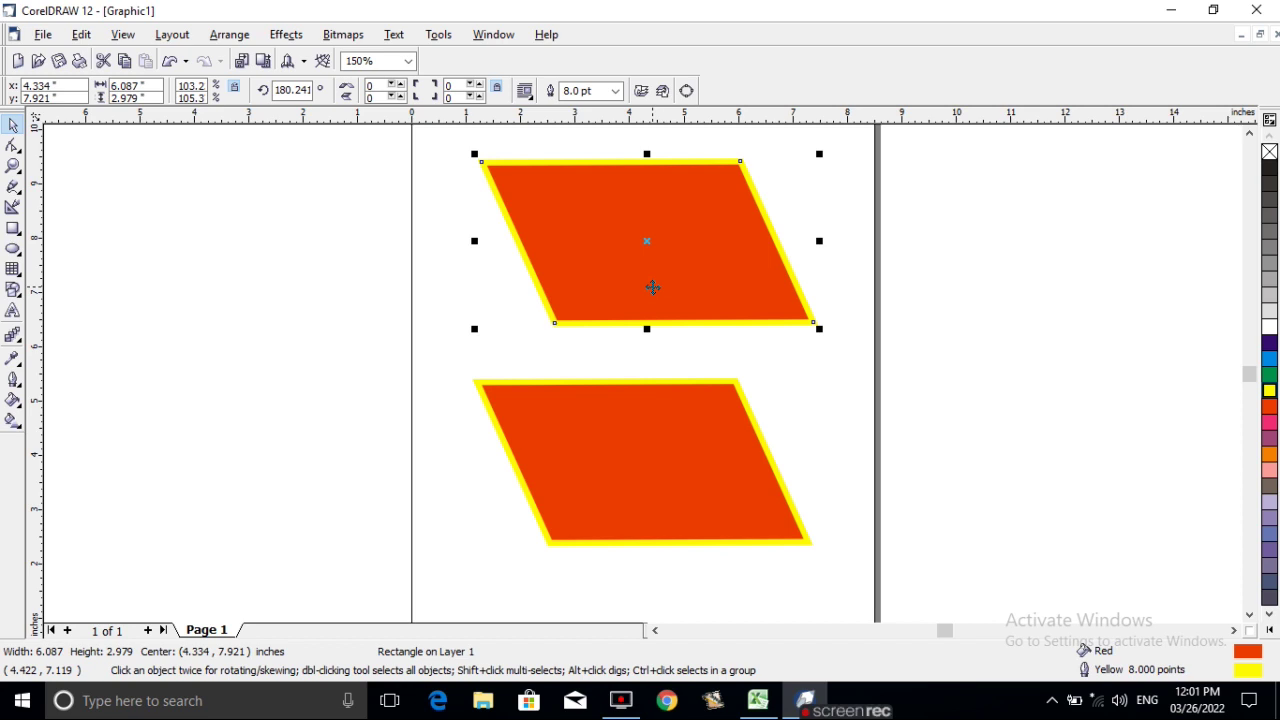
{"action": "left_click", "coordinate": [621, 452]}
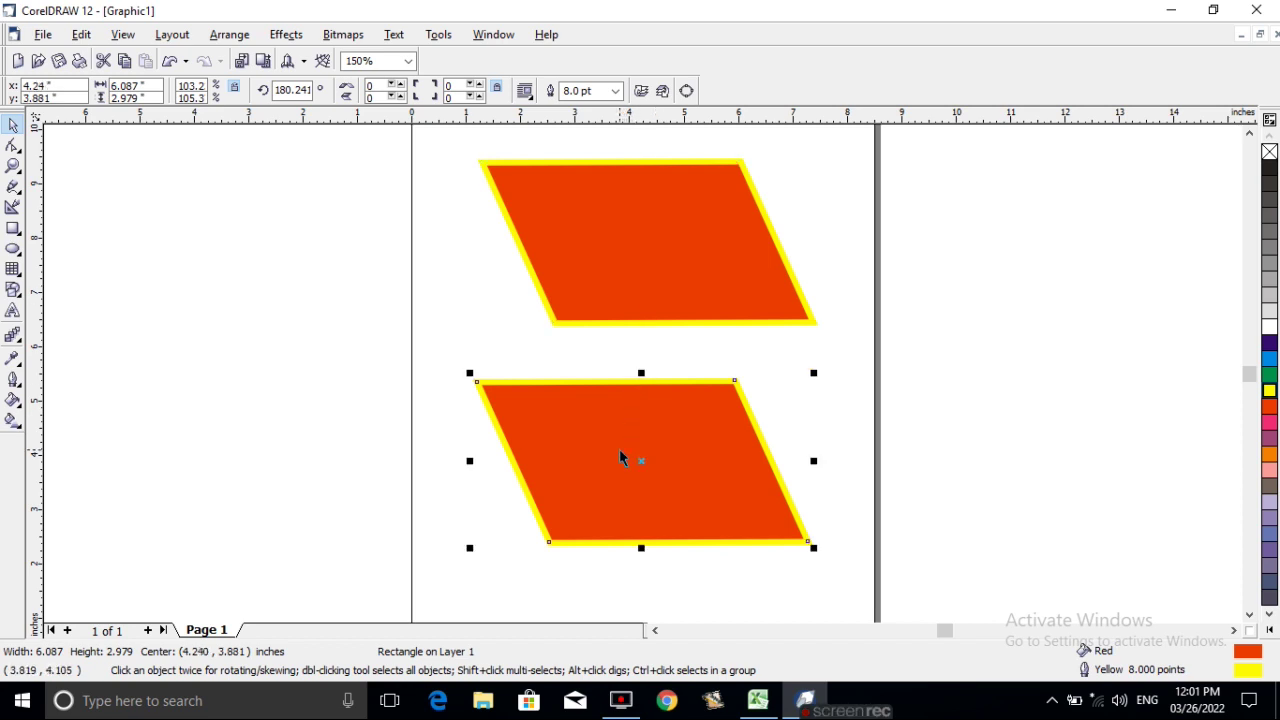
- Select both parallelograms together and delete them
{"action": "left_click", "coordinate": [619, 446]}
{"action": "left_click", "coordinate": [703, 260], "text": "shift"}
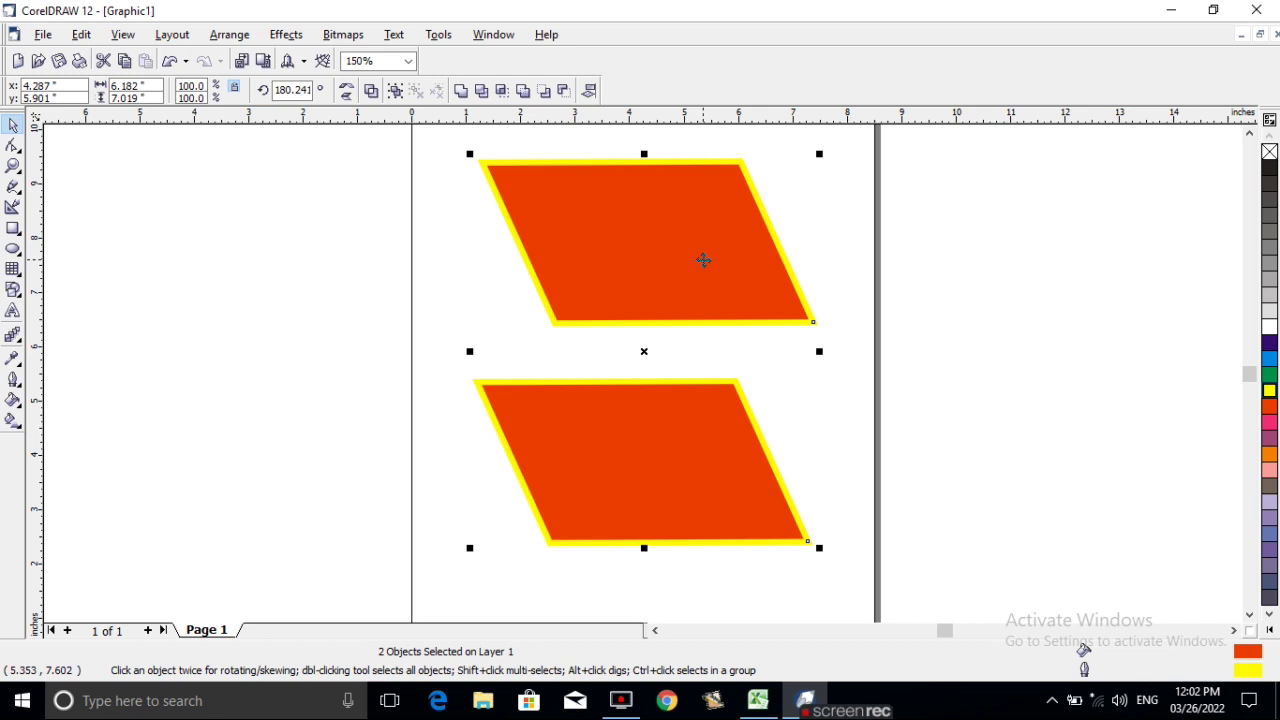
{"action": "key", "text": "Delete"}
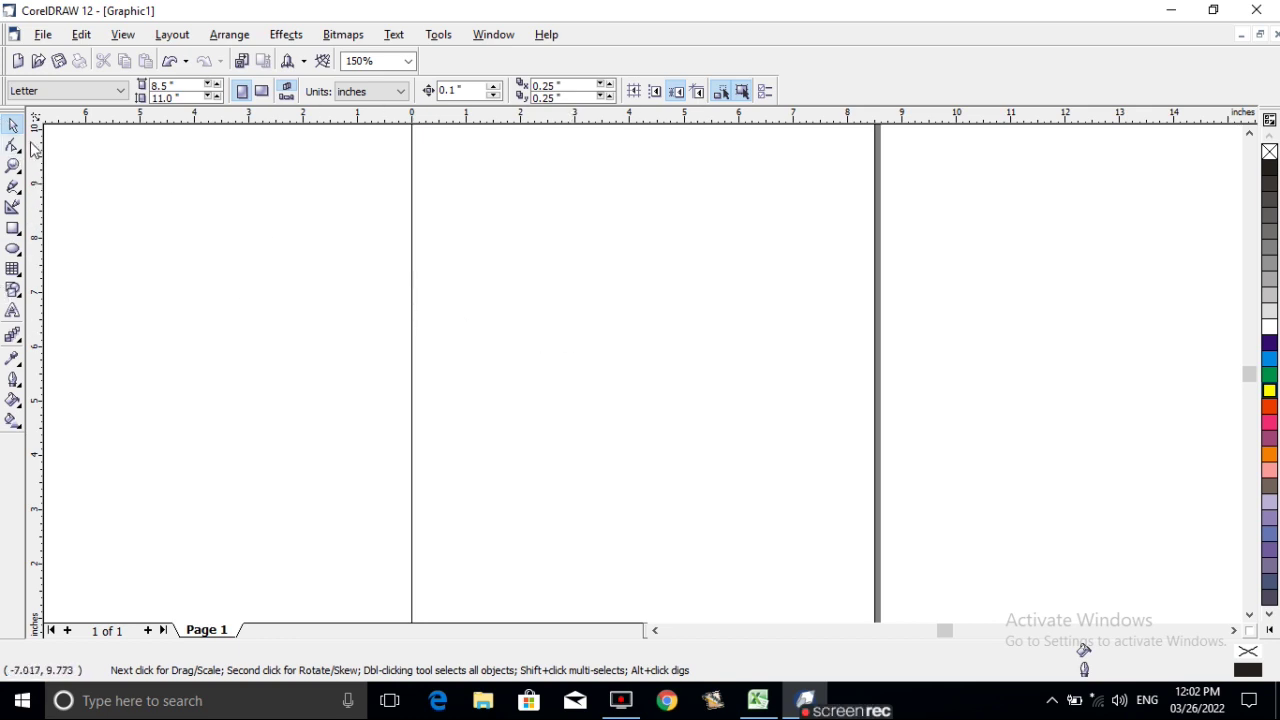
- Draw a new rectangle about 3.67 by 3.15 inches on the upper half of the page
{"action": "left_click", "coordinate": [13, 229]}
{"action": "left_click_drag", "start_coordinate": [519, 208], "coordinate": [719, 380]}
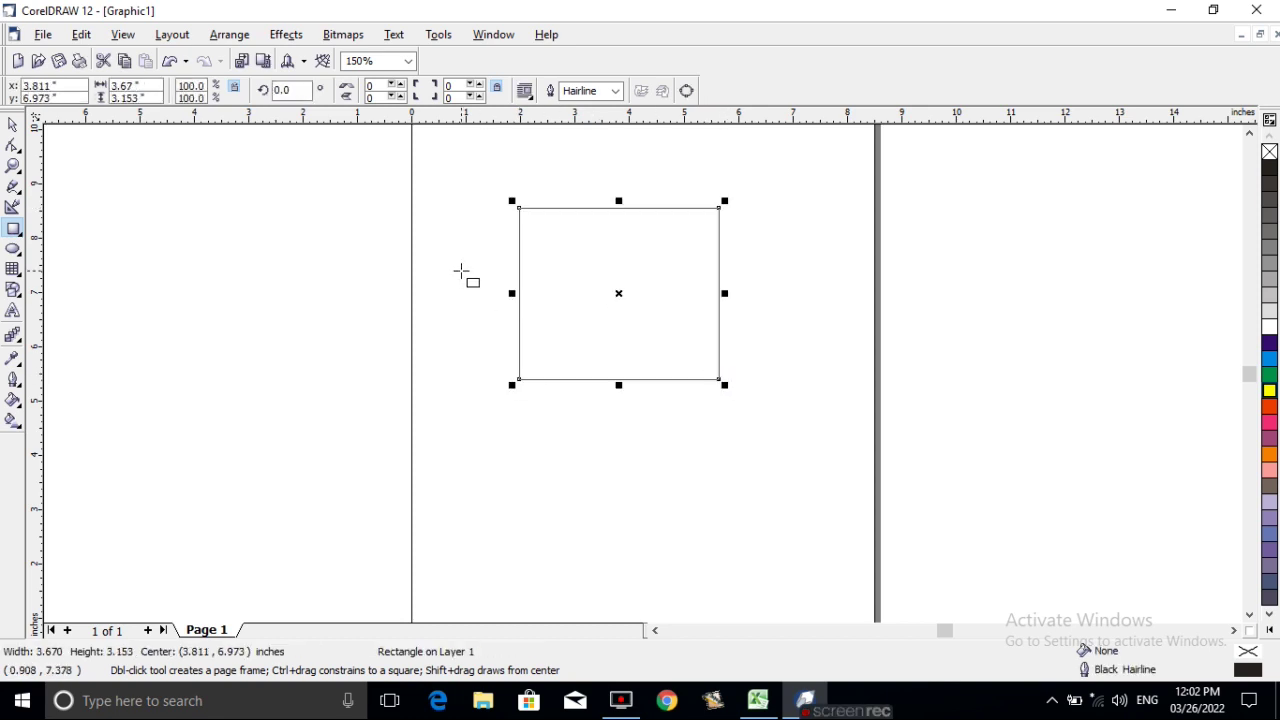